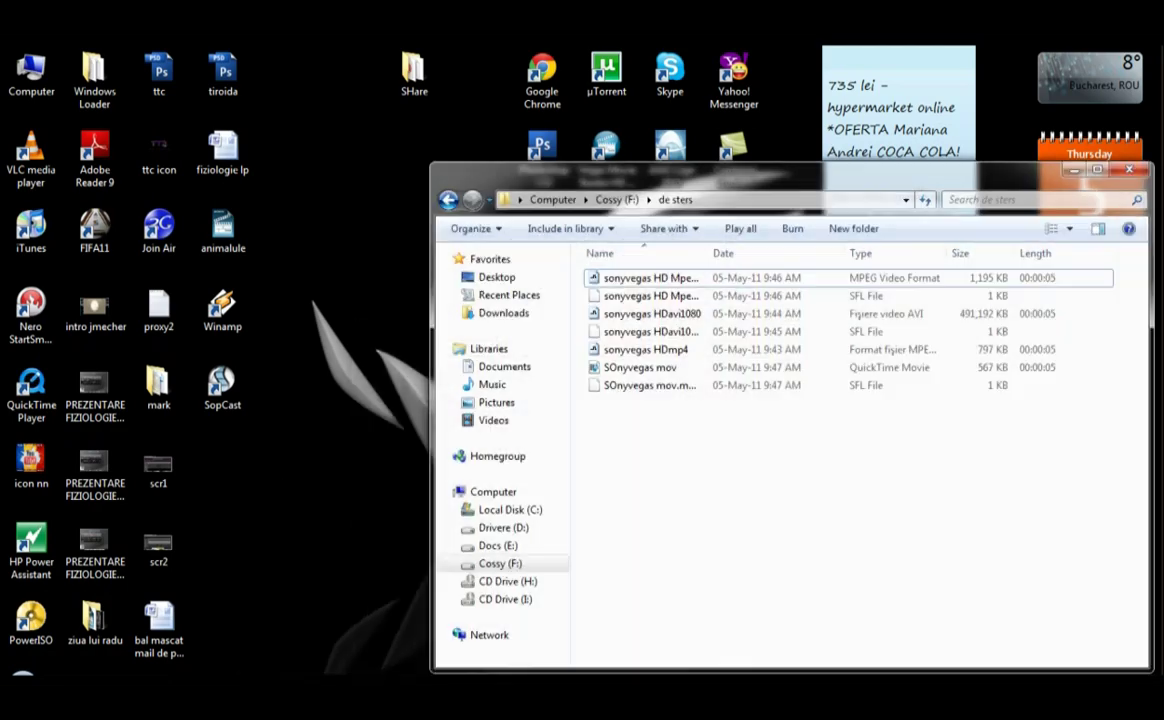
Step: Open the sonyvegas HDmp4 video from the de sters folder in VLC media player, then return to the folder
{"action": "left_click_drag", "start_coordinate": [736, 179], "coordinate": [495, 96]}
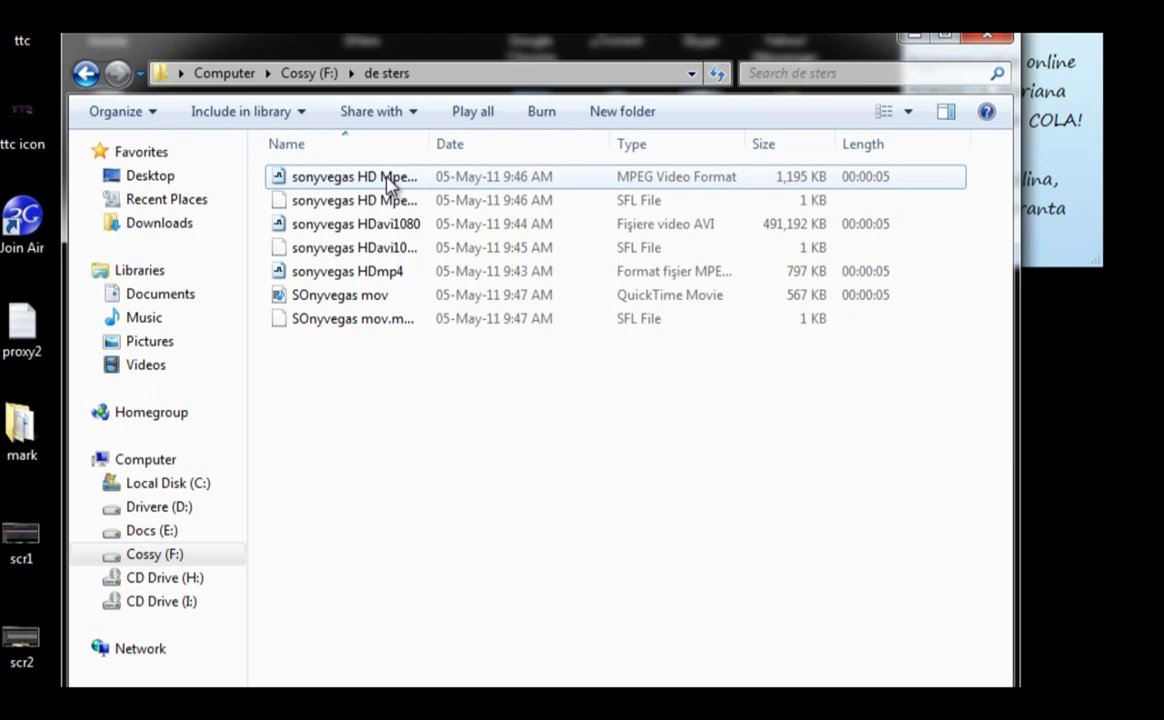
{"action": "left_click", "coordinate": [368, 279]}
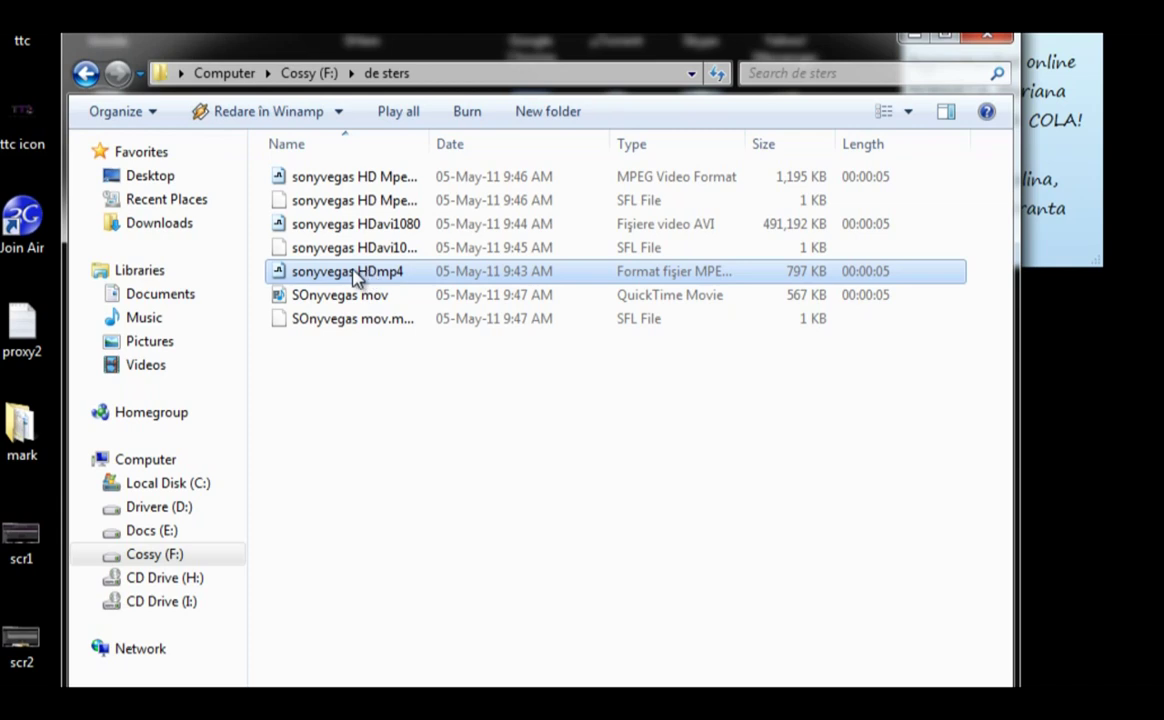
{"action": "double_click", "coordinate": [356, 279]}
{"action": "right_click", "coordinate": [309, 269]}
{"action": "mouse_move", "coordinate": [442, 446]}
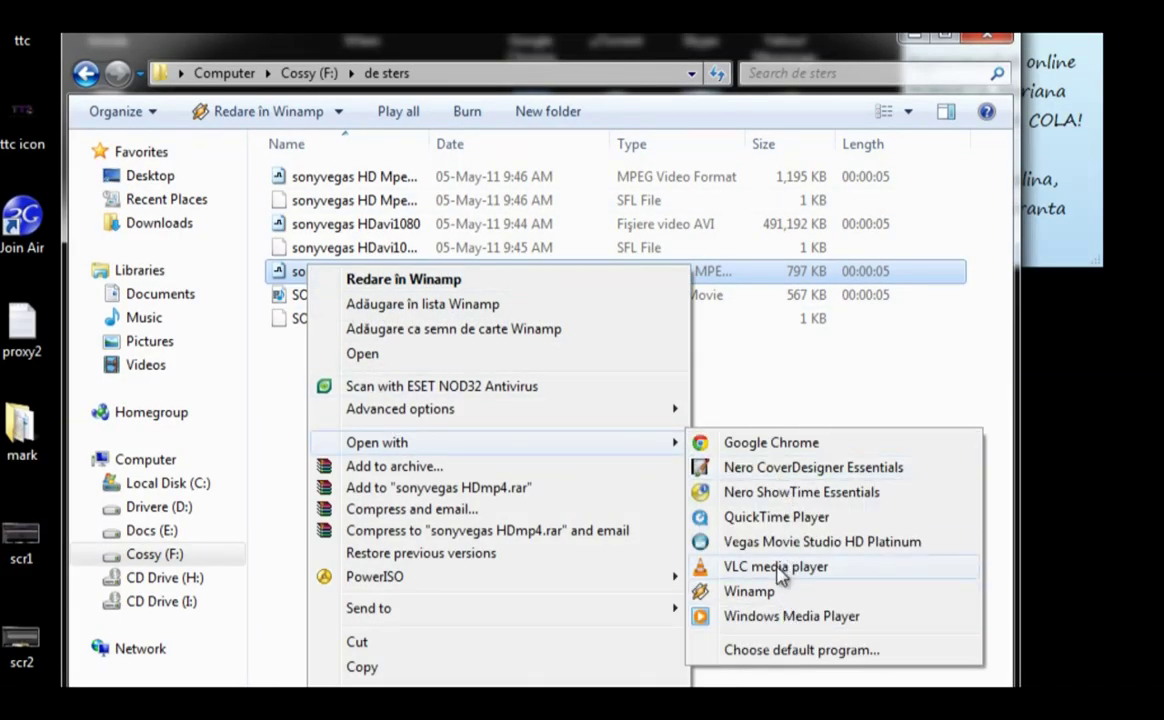
{"action": "left_click", "coordinate": [776, 567]}
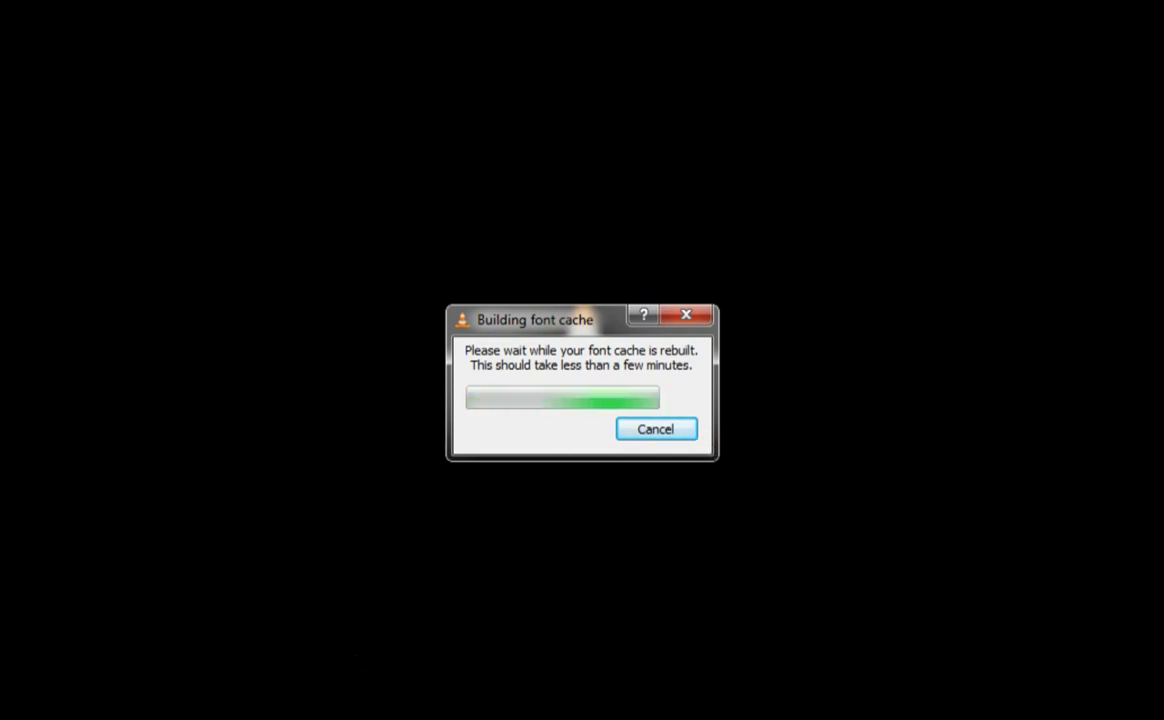
{"action": "mouse_move", "coordinate": [213, 700]}
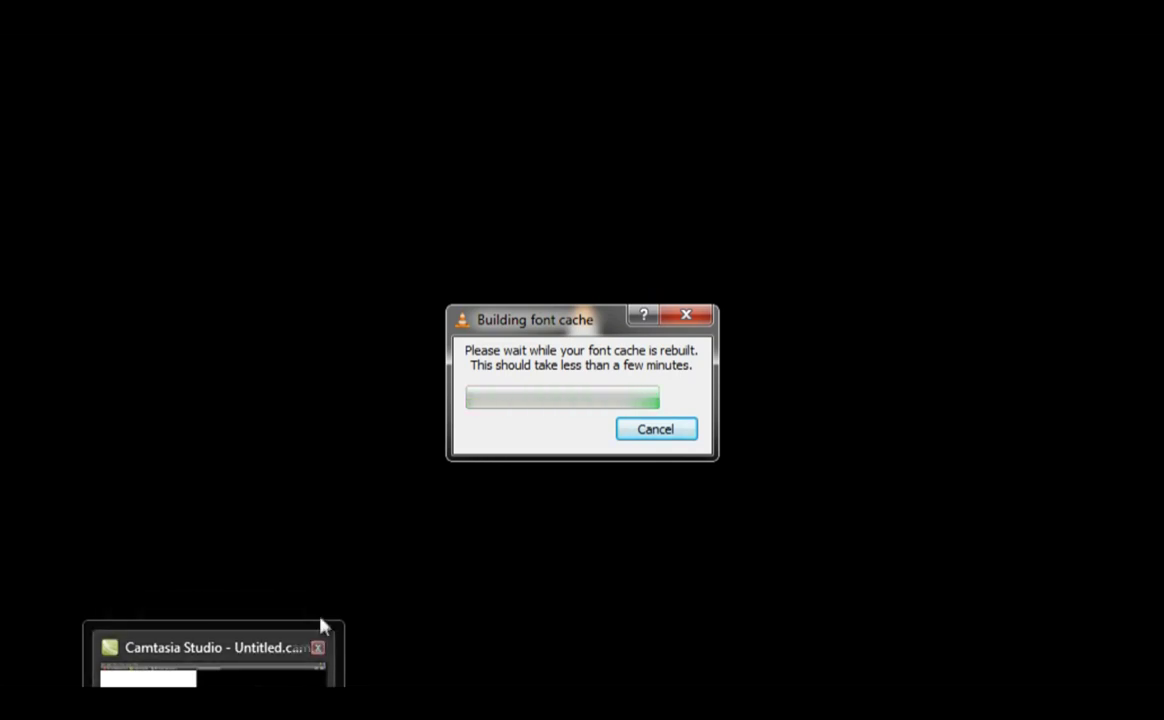
{"action": "left_click", "coordinate": [180, 648]}
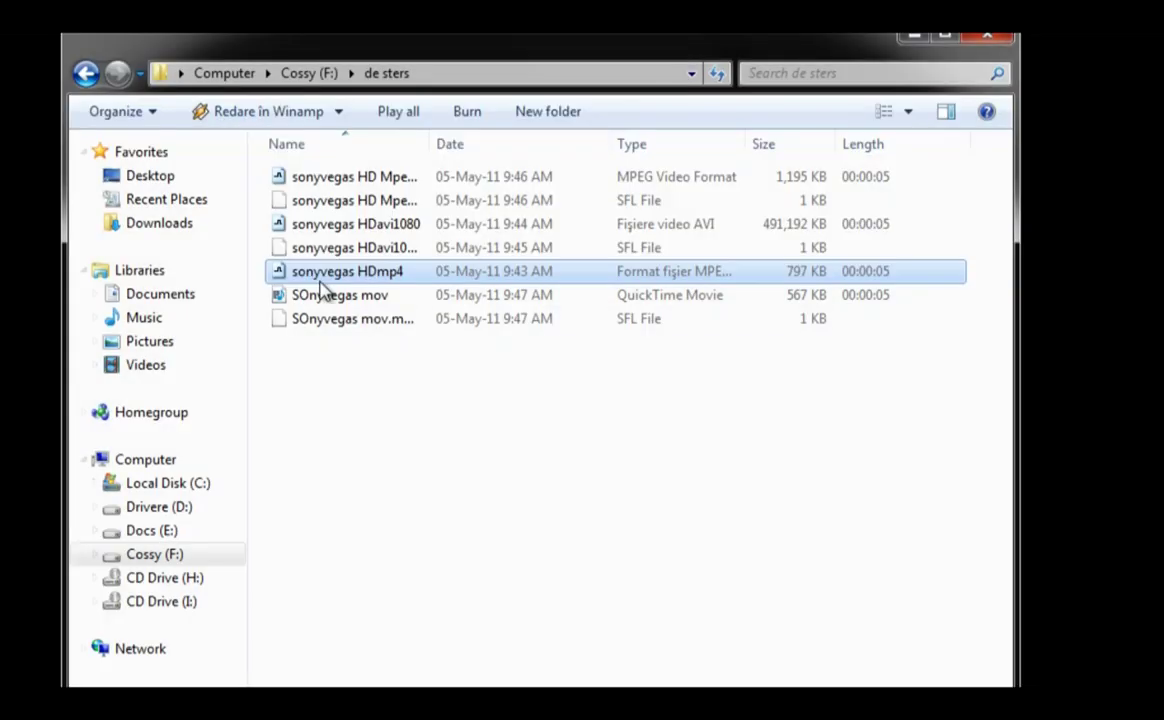
Step: Widen the name column to fit and compare the type and size of the MPEG-1, AVI, MP4 and MOV renders
{"action": "double_click", "coordinate": [430, 140]}
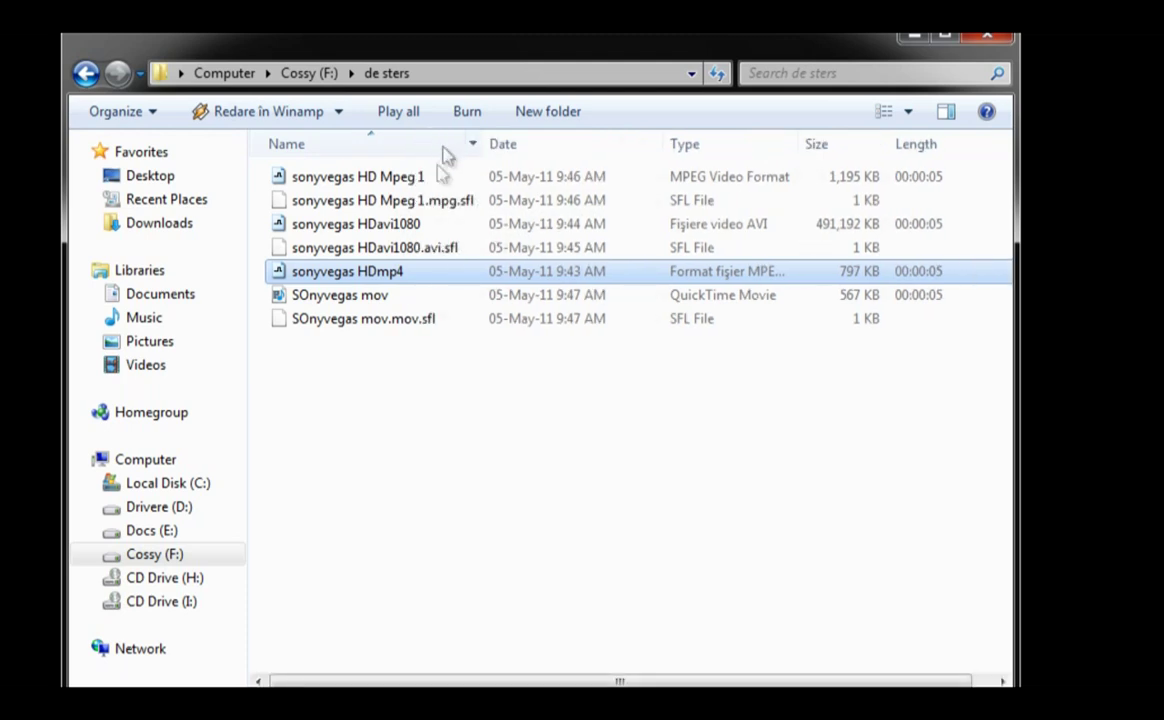
{"action": "left_click", "coordinate": [378, 172]}
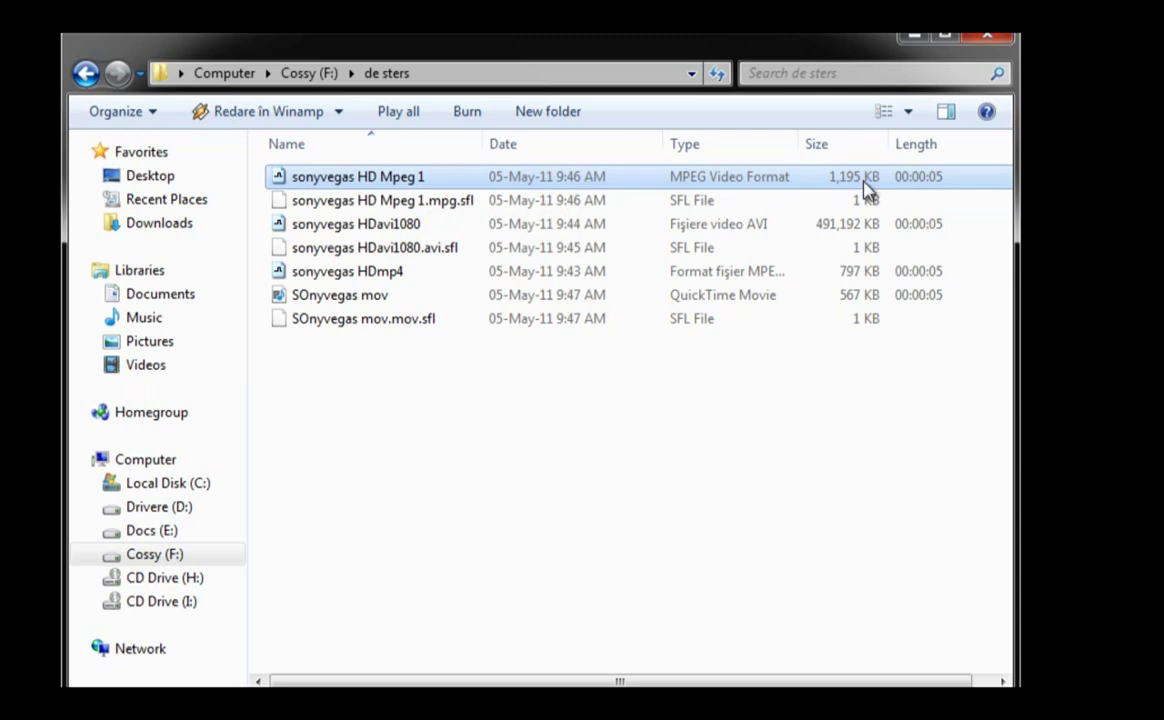
{"action": "left_click", "coordinate": [311, 178]}
{"action": "left_click", "coordinate": [468, 182]}
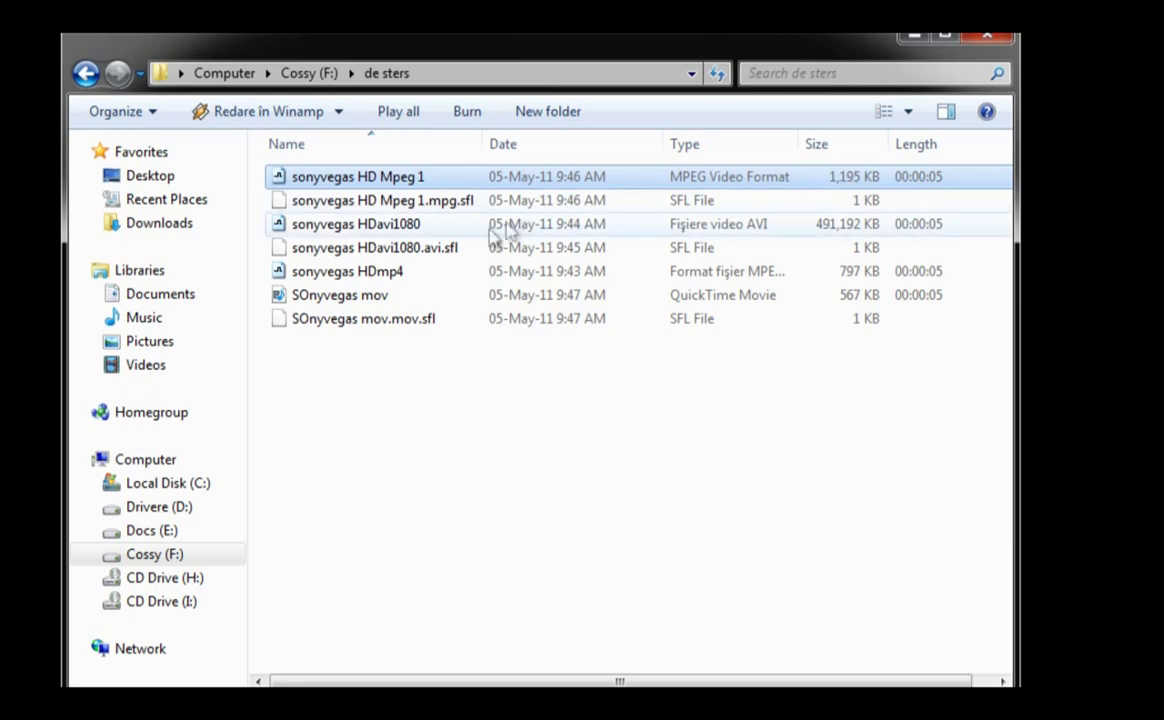
{"action": "left_click", "coordinate": [441, 226]}
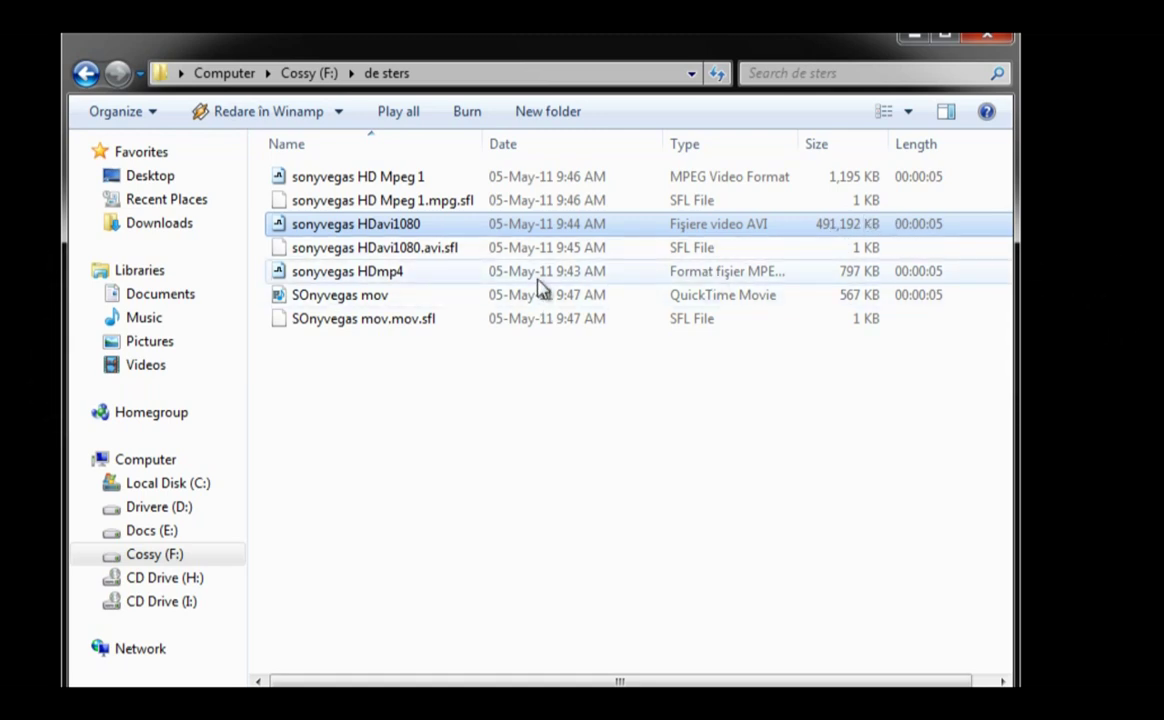
{"action": "left_click", "coordinate": [416, 281]}
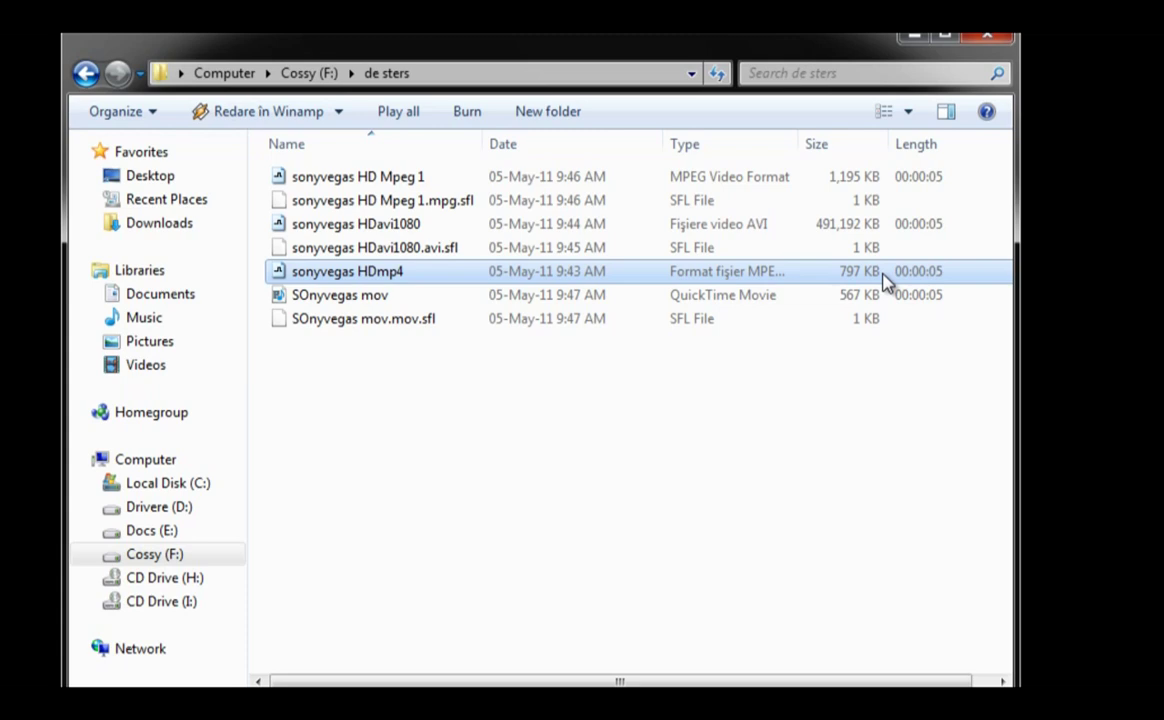
{"action": "left_click", "coordinate": [337, 299]}
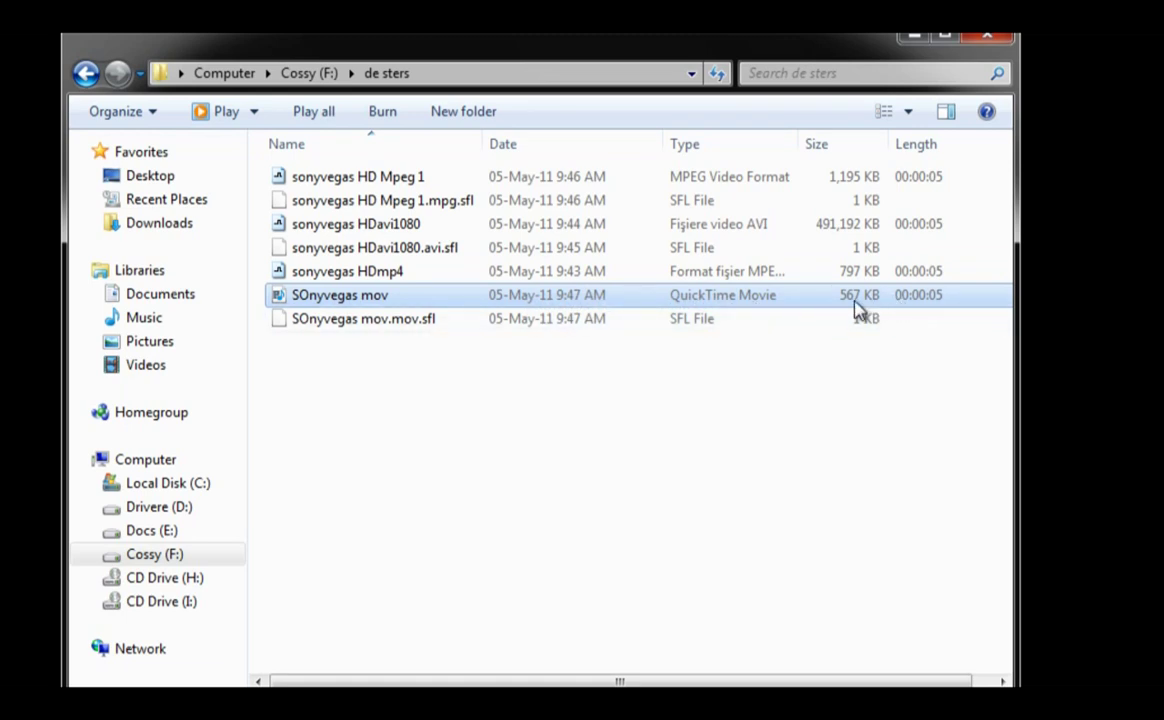
{"action": "left_click", "coordinate": [387, 279]}
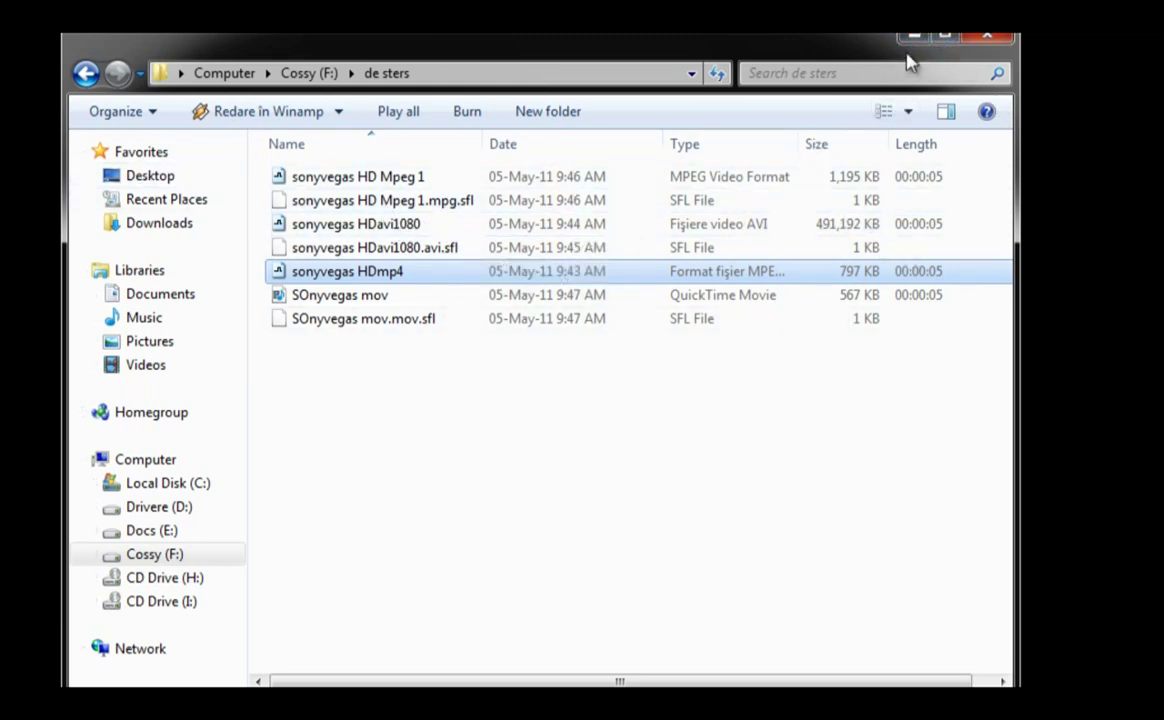
{"action": "left_click", "coordinate": [688, 226]}
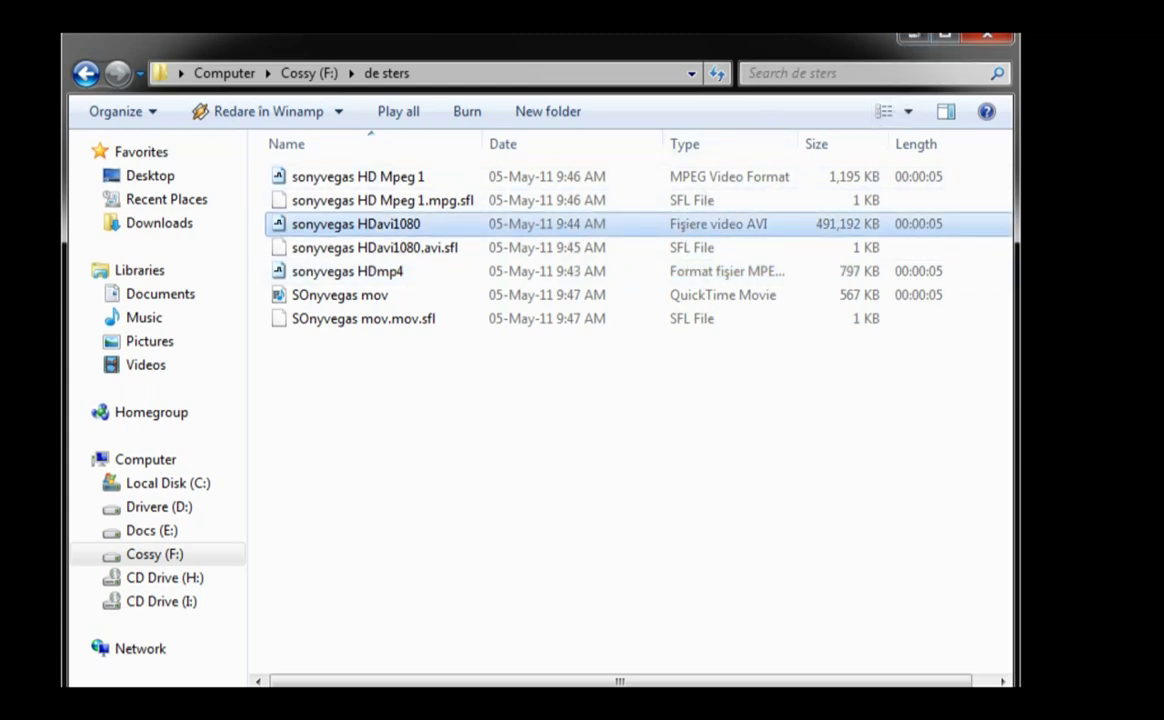
Step: Switch to the animalule project in Vegas Movie Studio and place the cursor at the start of the timeline
{"action": "left_click", "coordinate": [917, 40]}
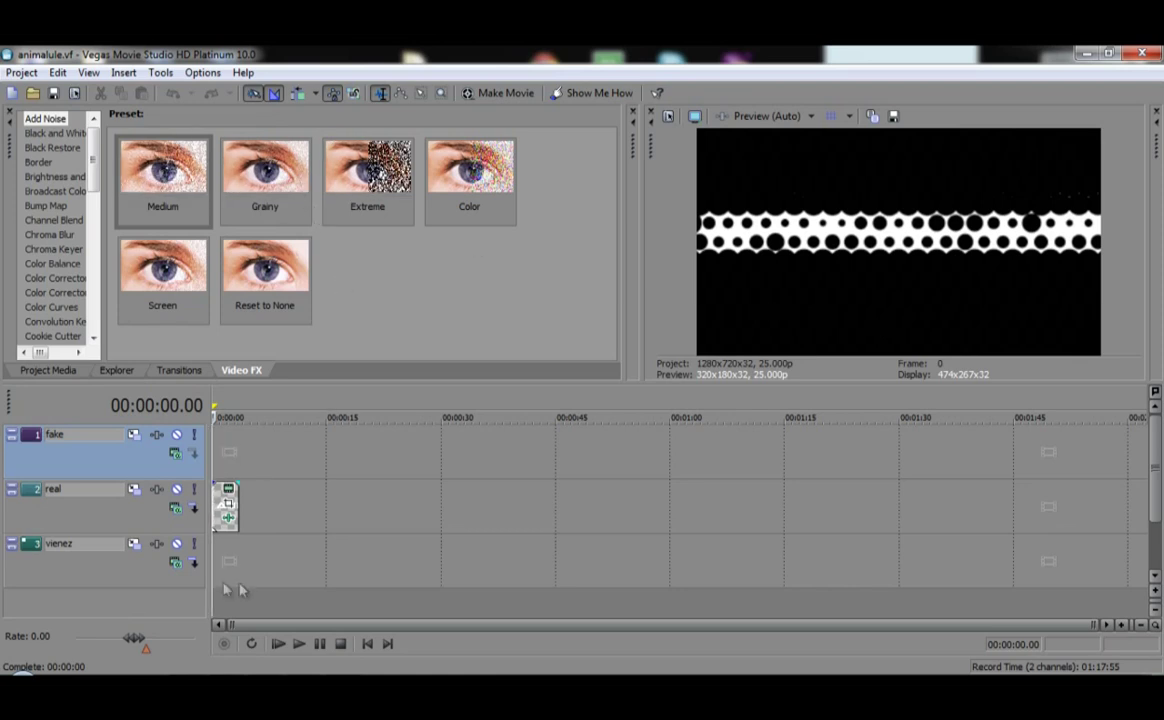
{"action": "scroll", "coordinate": [296, 509], "scroll_direction": "up", "scroll_amount": 2}
{"action": "left_click_drag", "start_coordinate": [672, 629], "coordinate": [715, 629]}
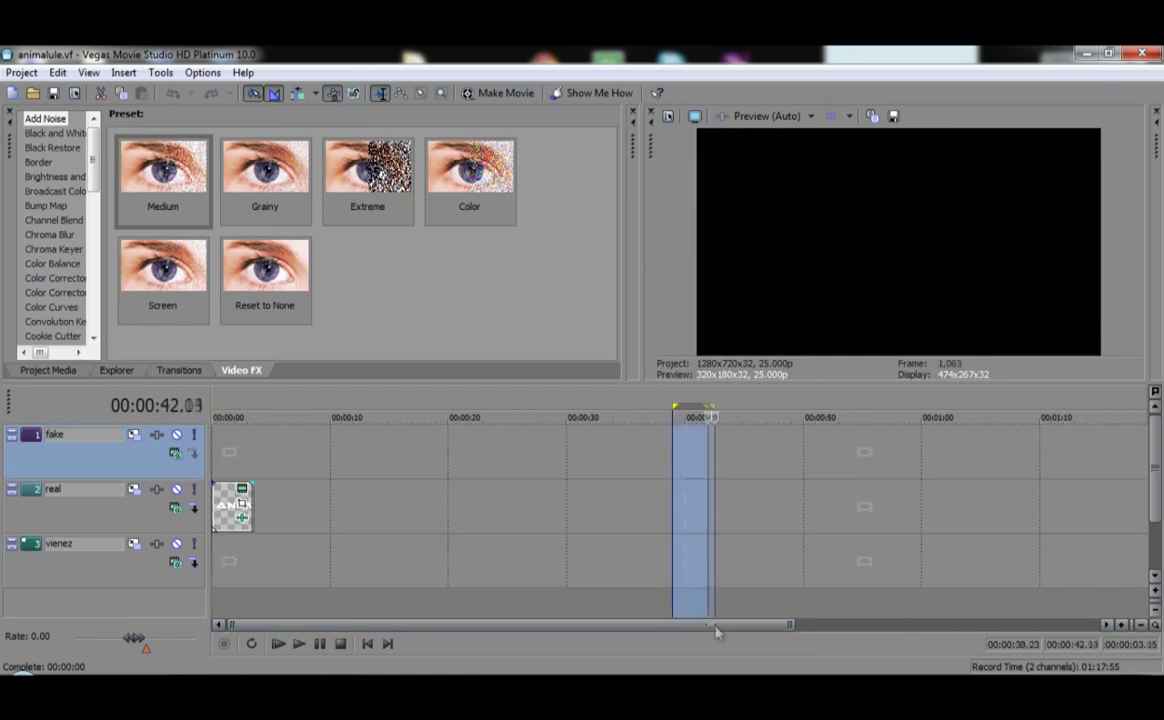
{"action": "key", "text": "shift+Home"}
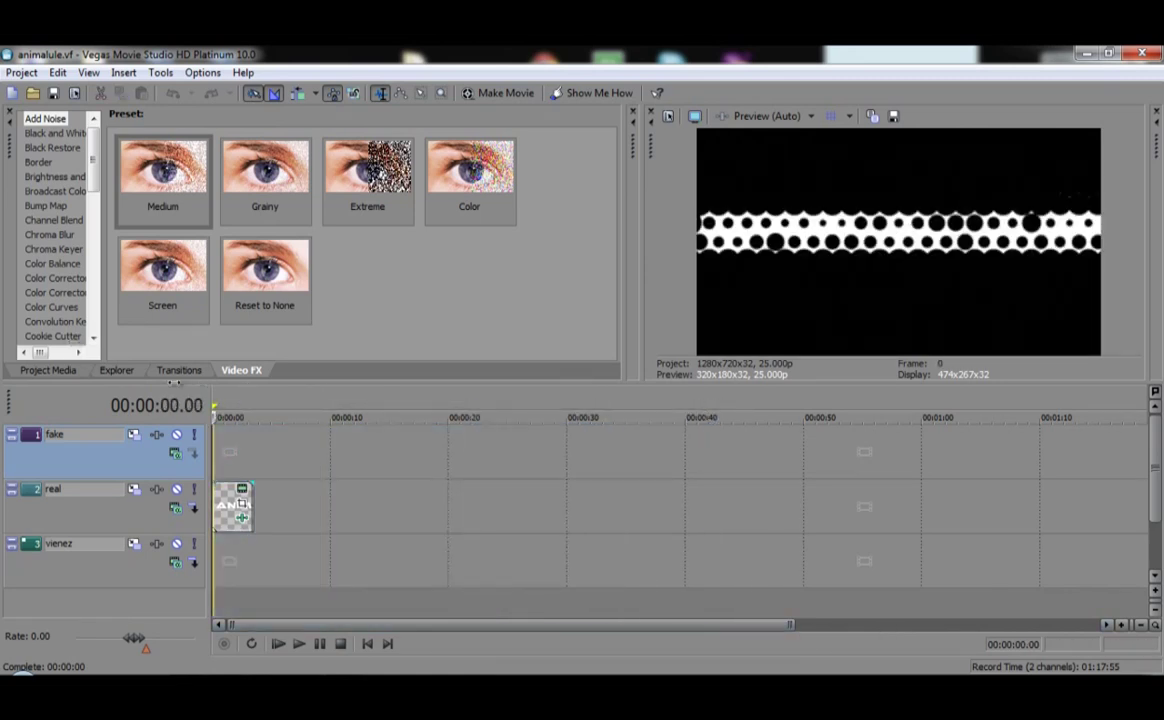
{"action": "left_click", "coordinate": [22, 73]}
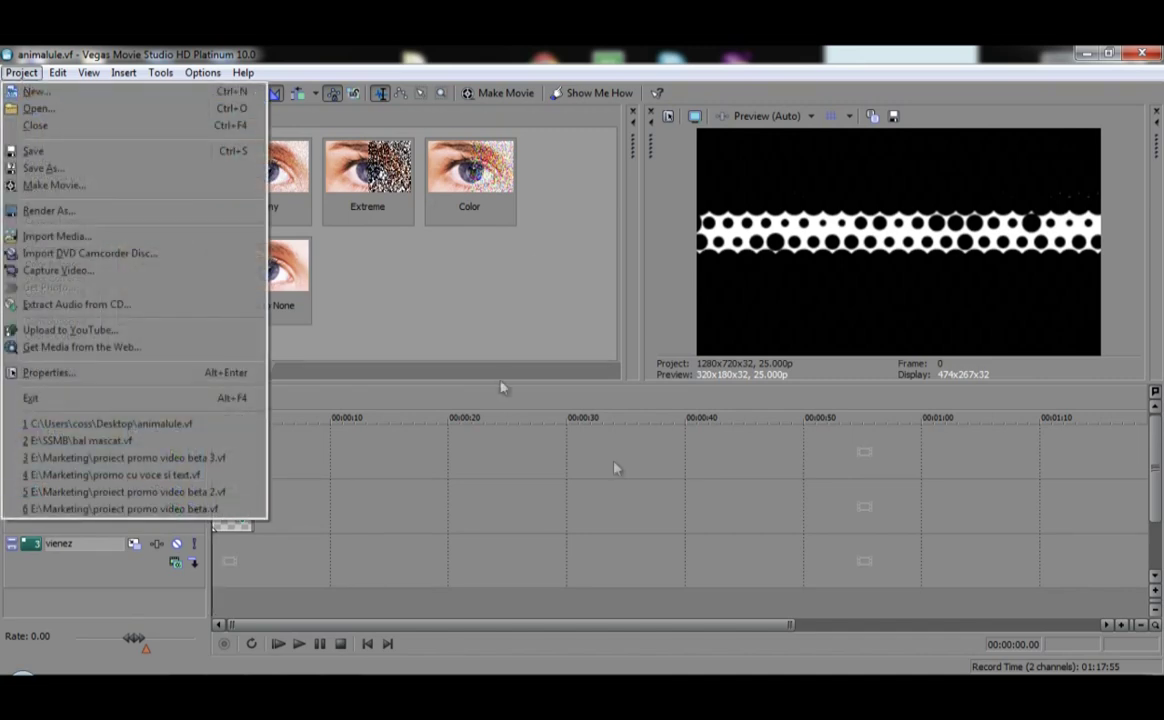
{"action": "left_click", "coordinate": [60, 210]}
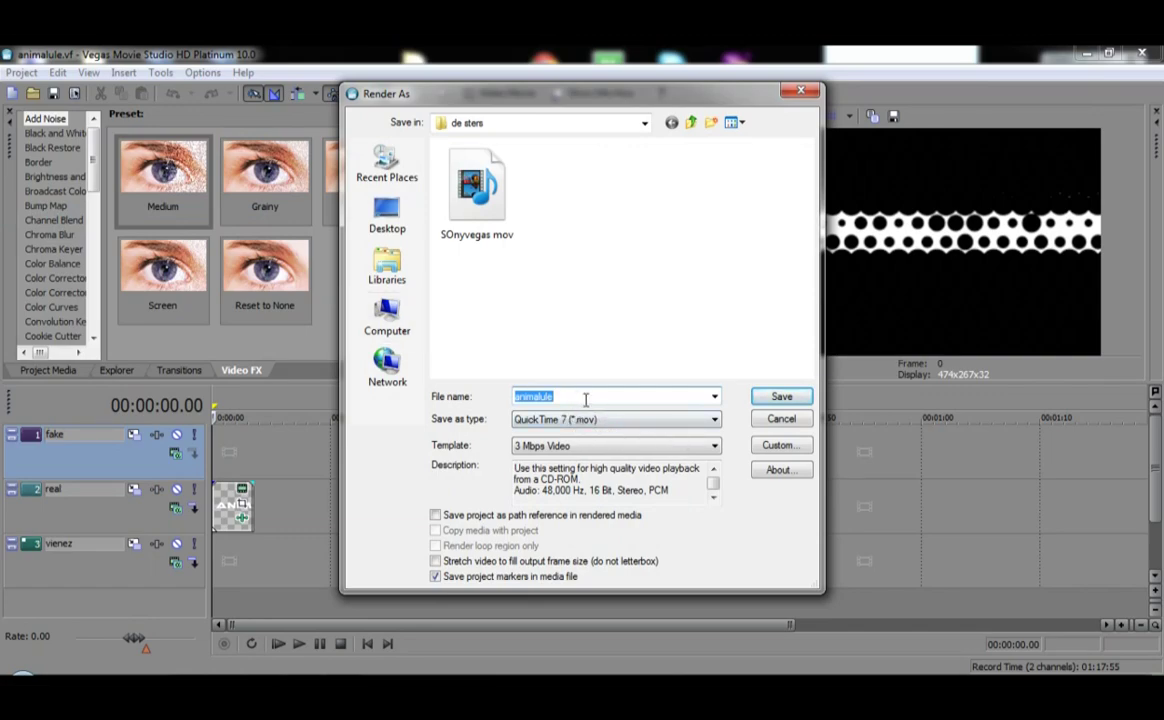
{"action": "type", "text": "sonuy"}
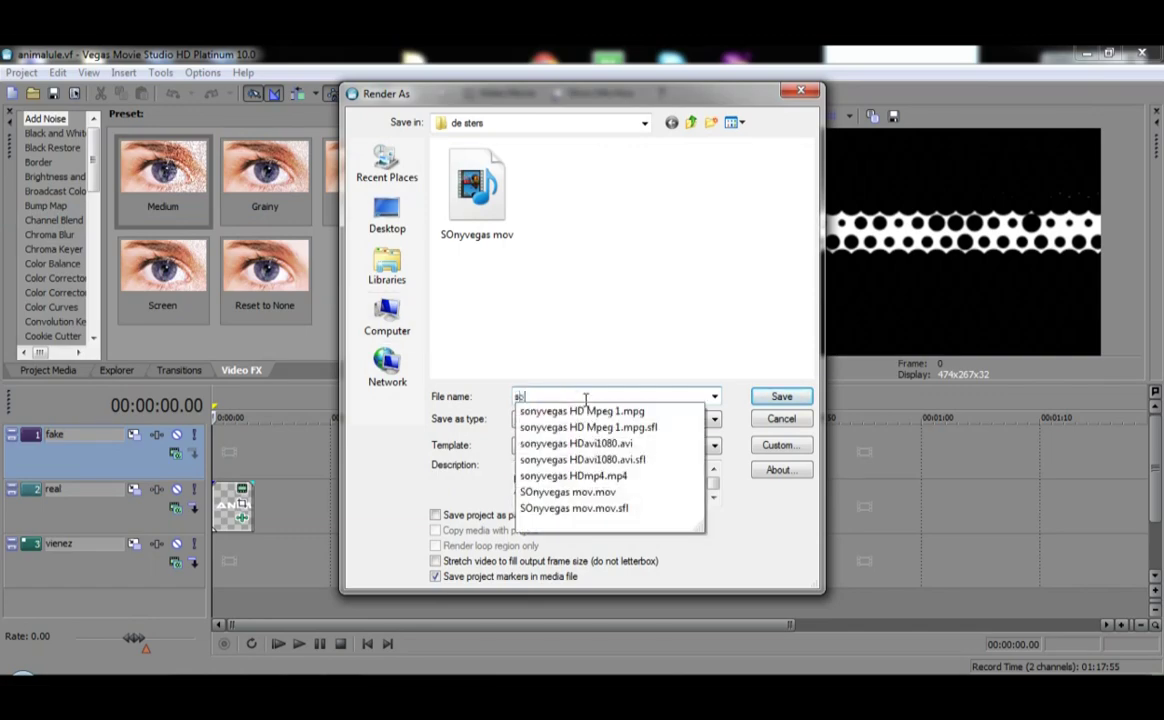
{"action": "type", "text": "vegas"}
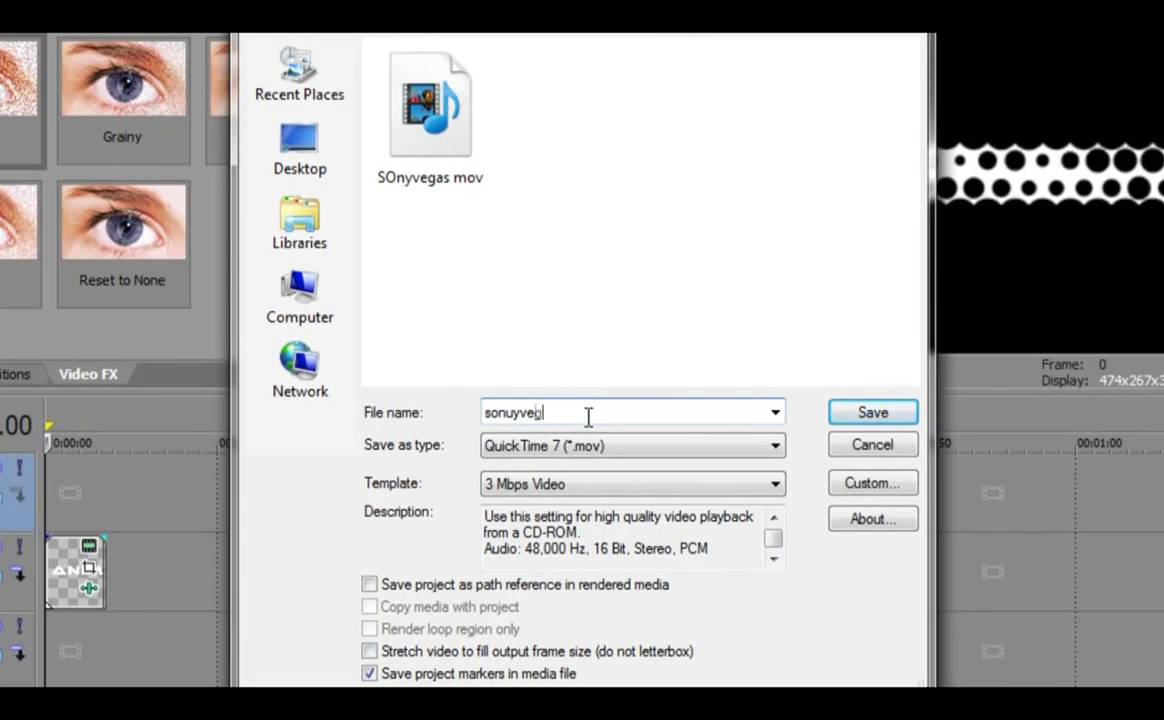
{"action": "left_click", "coordinate": [511, 413]}
{"action": "key", "text": "BackSpace"}
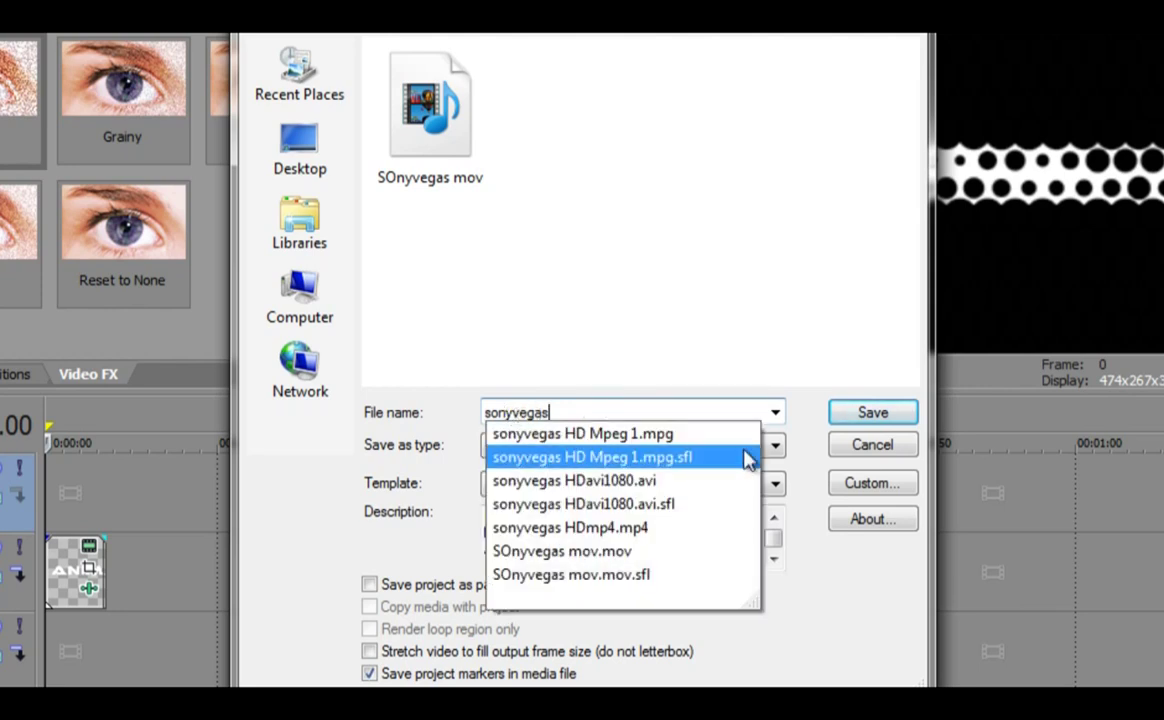
{"action": "type", "text": "1"}
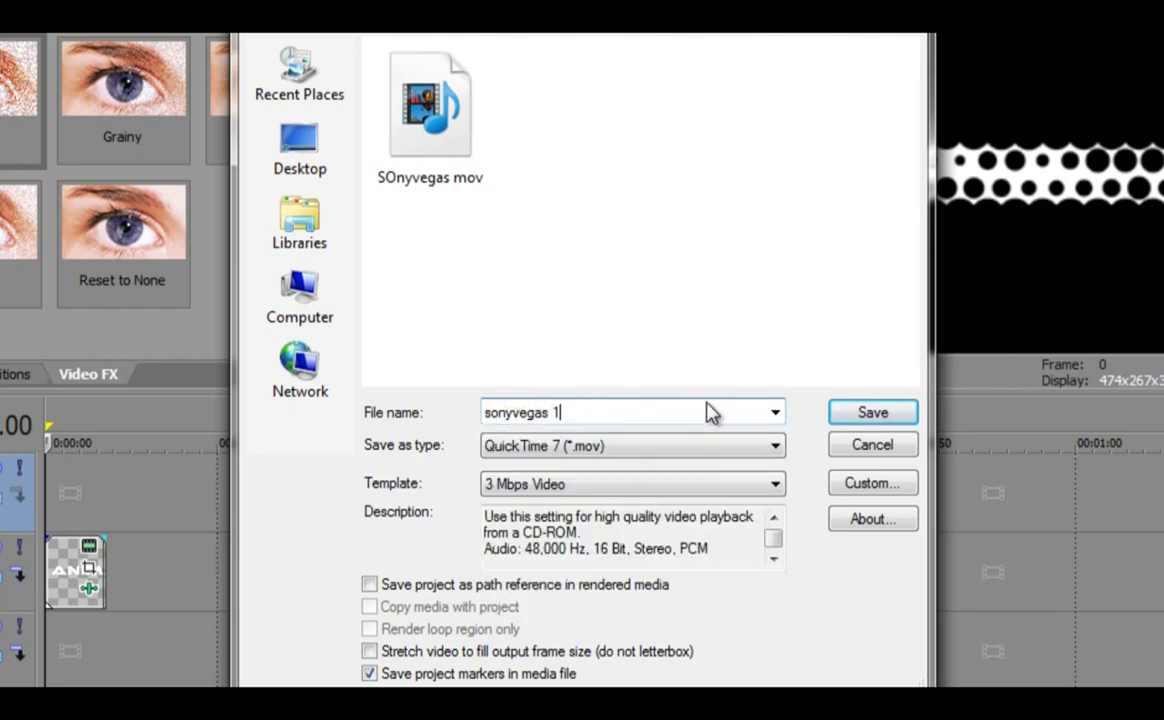
{"action": "left_click", "coordinate": [643, 450]}
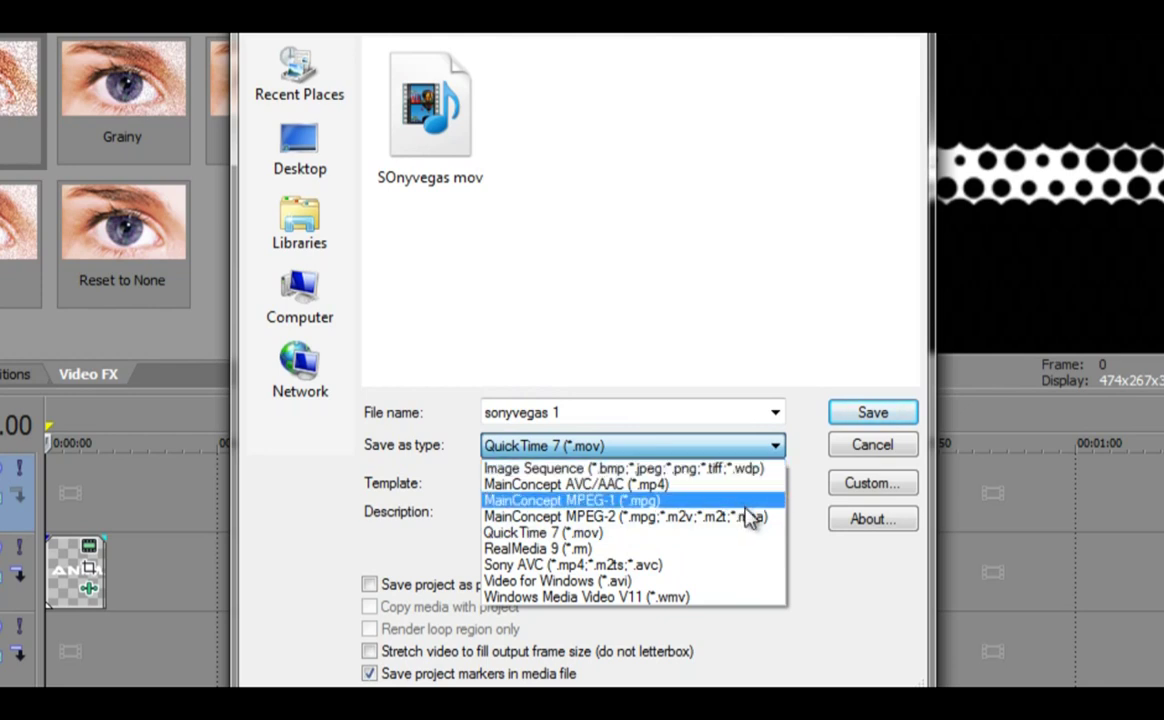
{"action": "left_click", "coordinate": [985, 522]}
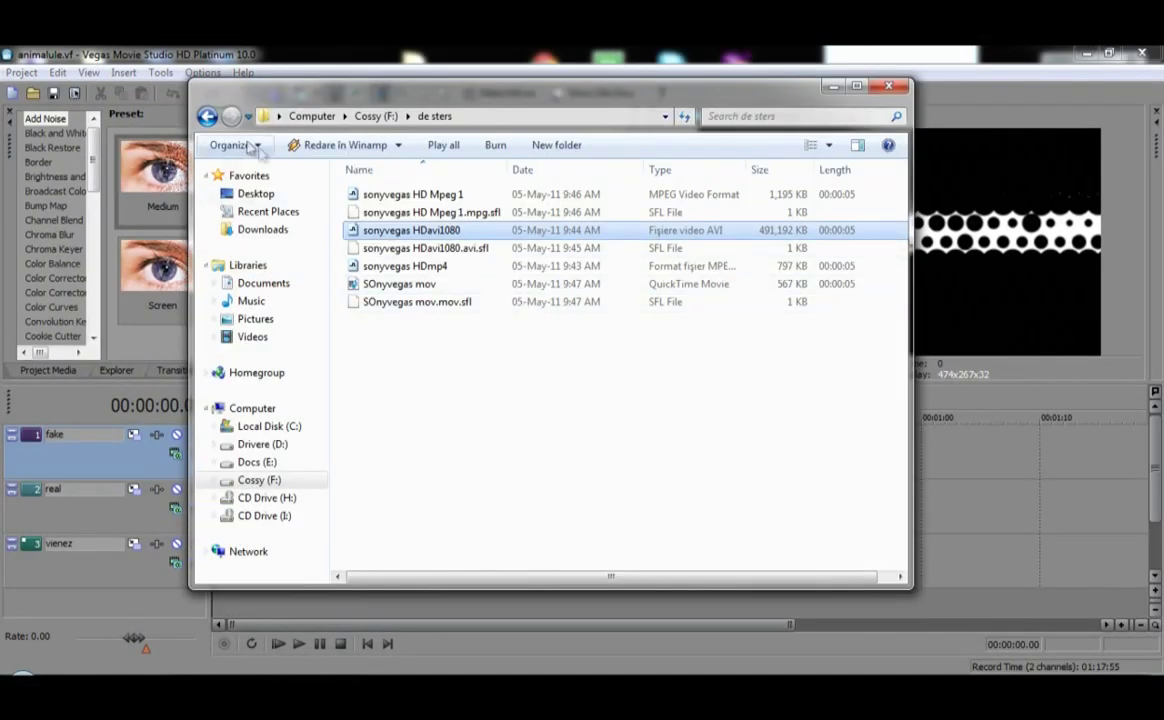
Step: Add the intro video from the youtube folder on drive F: to the start of the vienez track and close the folder
{"action": "left_click", "coordinate": [207, 116]}
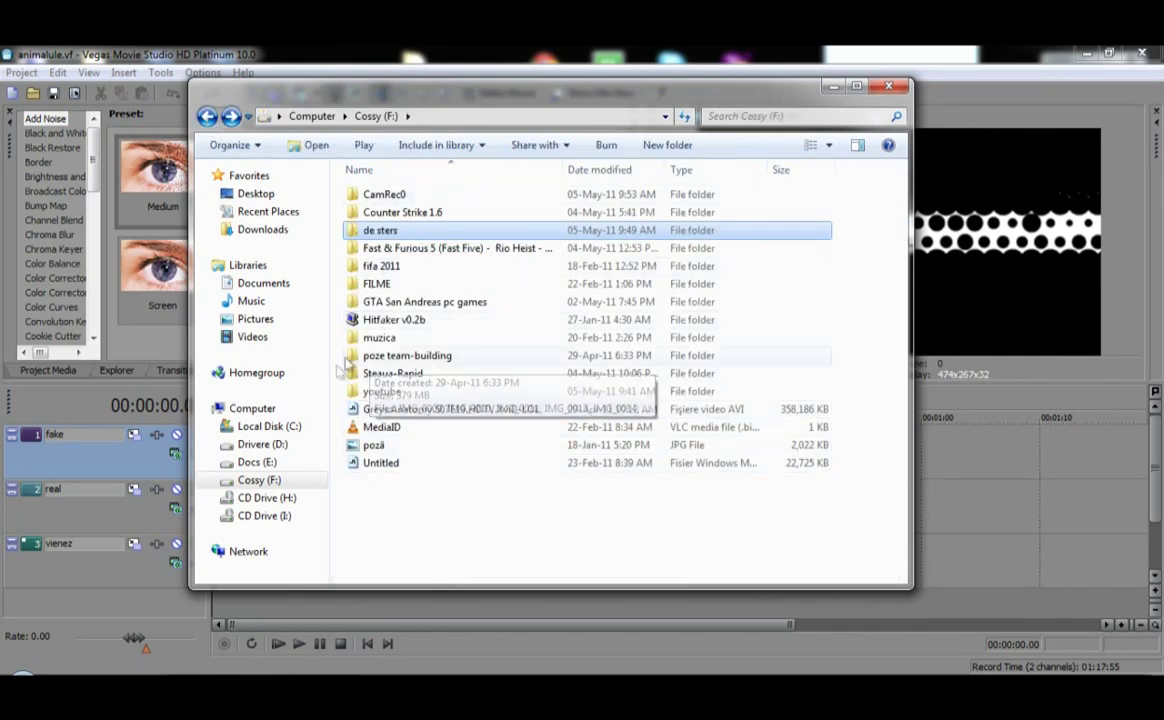
{"action": "double_click", "coordinate": [398, 392]}
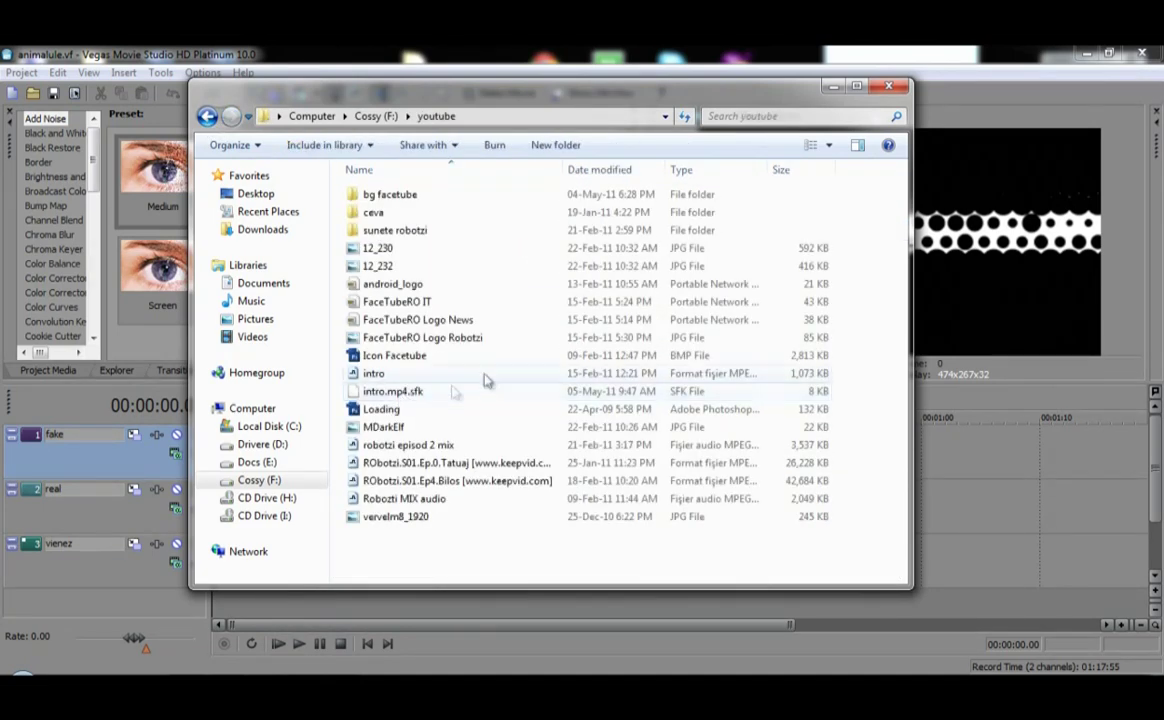
{"action": "left_click_drag", "start_coordinate": [479, 93], "coordinate": [701, 99]}
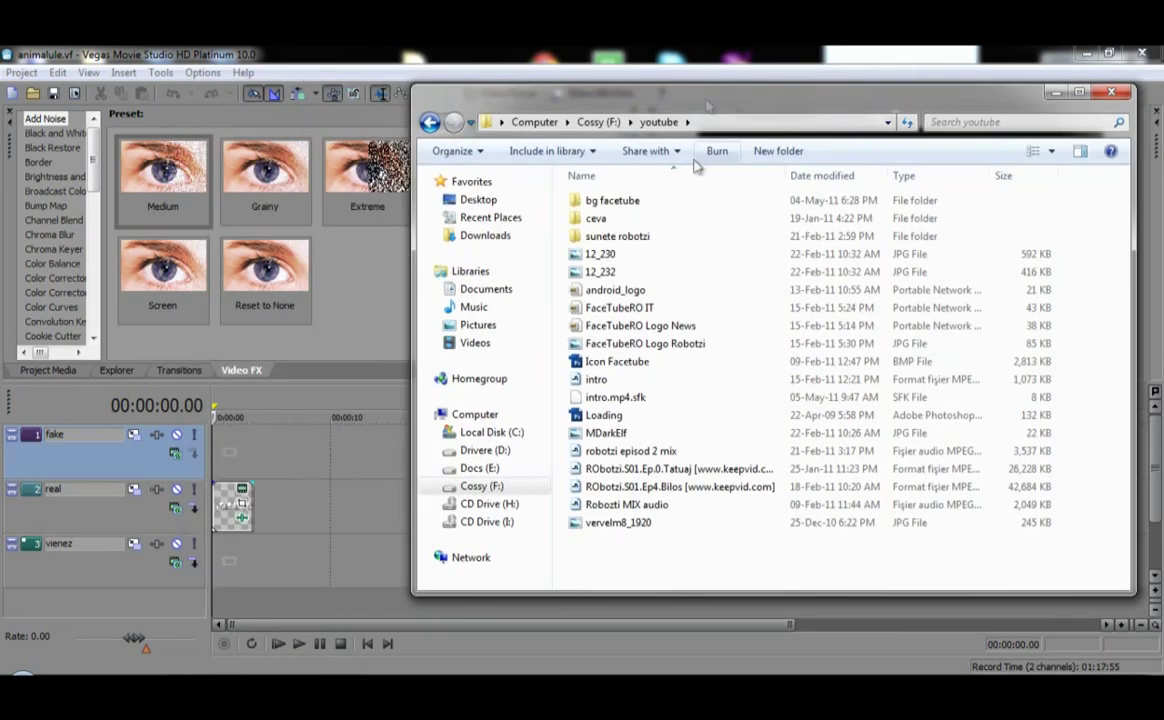
{"action": "left_click_drag", "start_coordinate": [598, 380], "coordinate": [215, 553]}
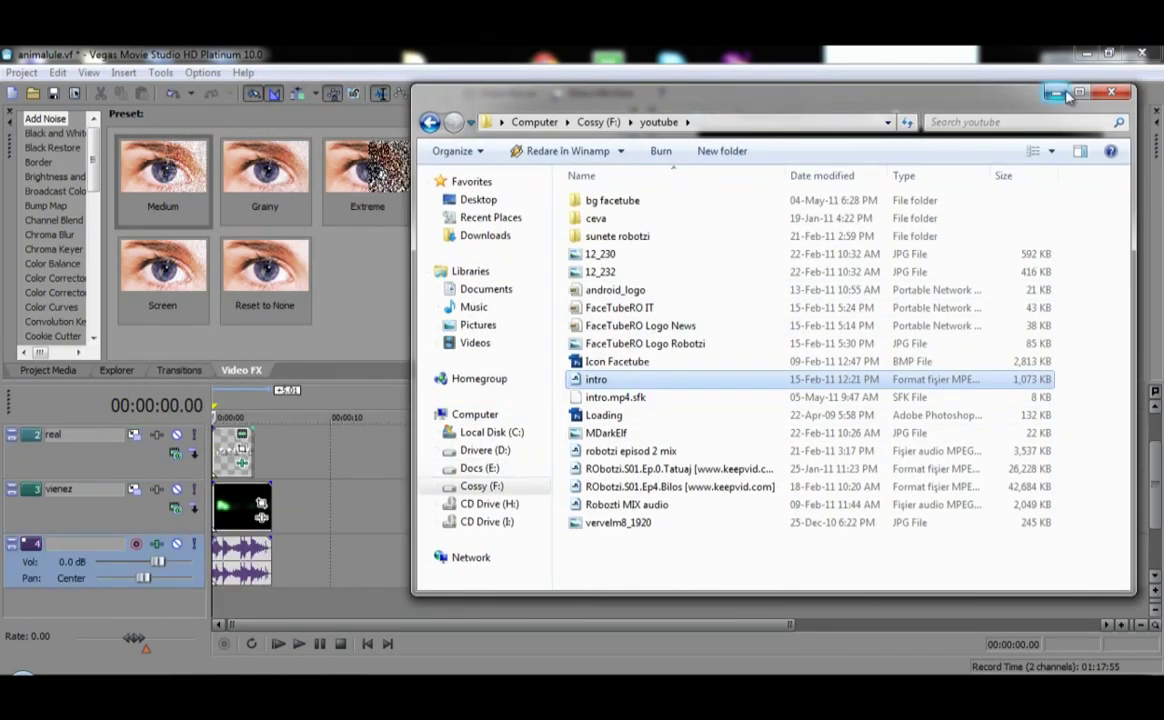
{"action": "left_click", "coordinate": [1112, 94]}
Step: Delete the vienez video track holding the intro footage and preview the timeline with the intro's audio
{"action": "left_click", "coordinate": [63, 520]}
{"action": "key", "text": "Delete"}
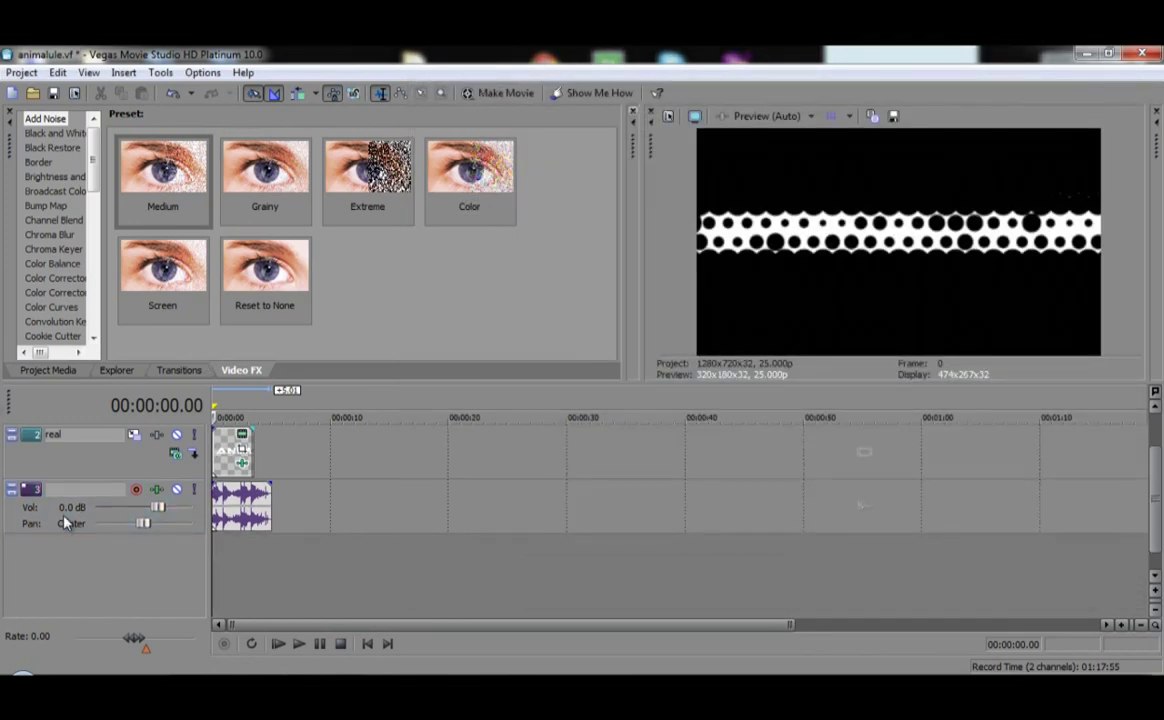
{"action": "left_click", "coordinate": [292, 646]}
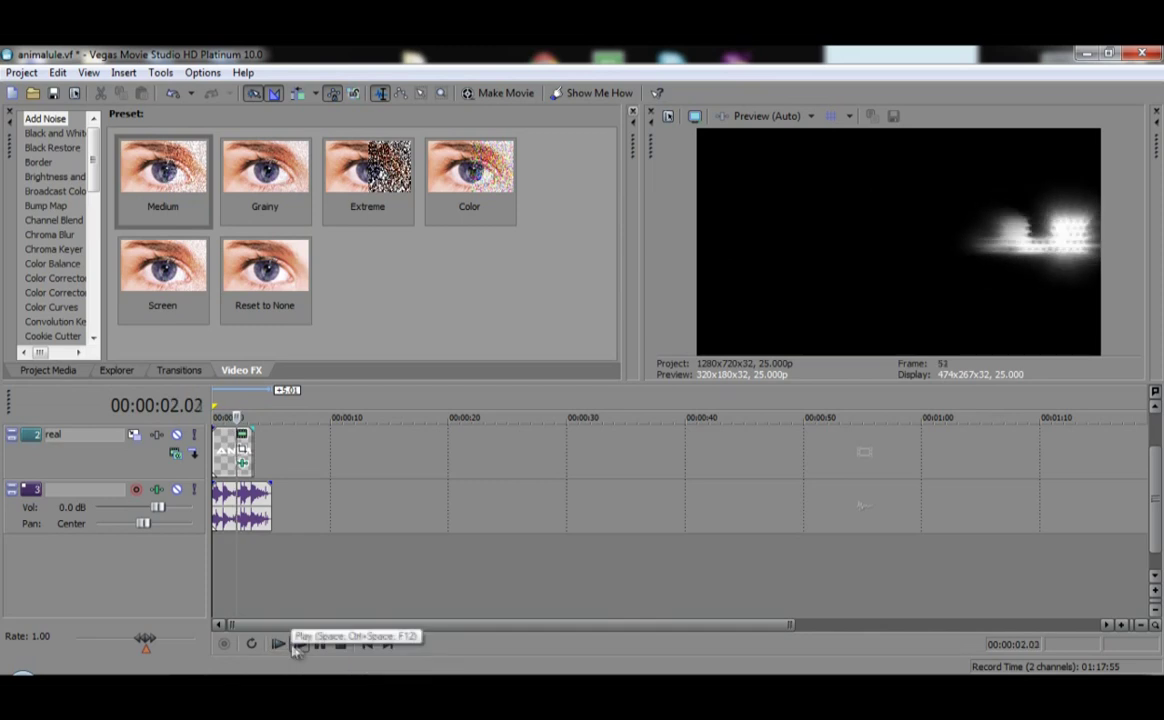
{"action": "left_click", "coordinate": [321, 645]}
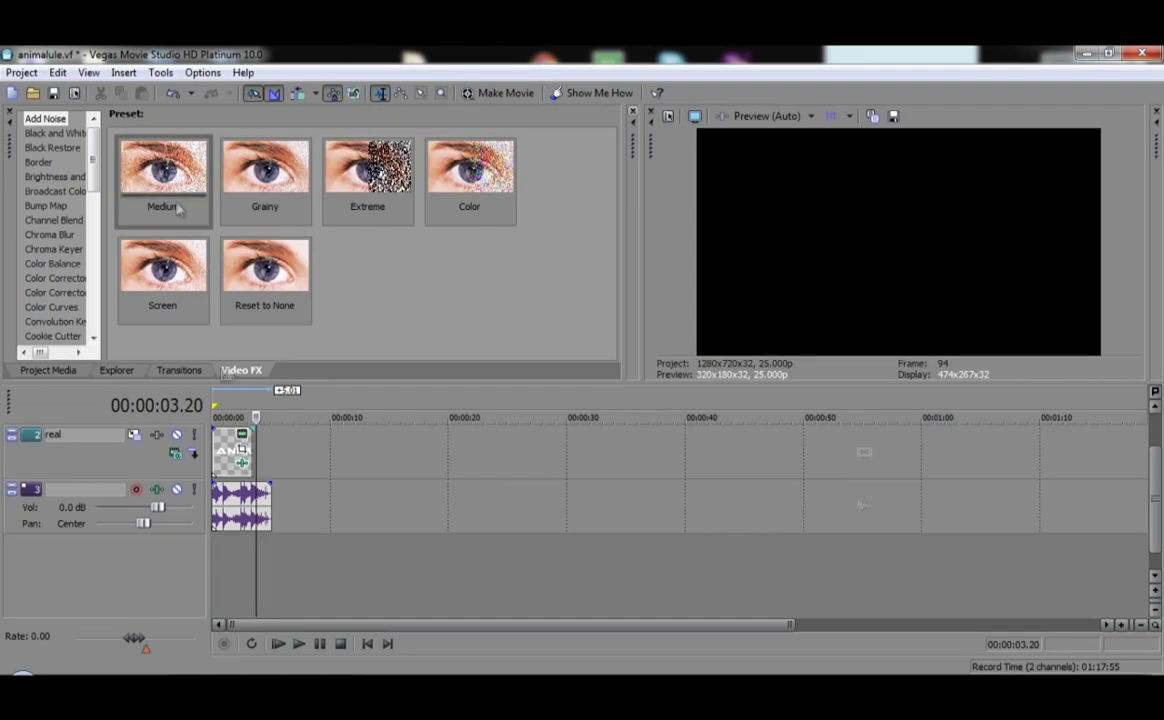
Step: Start a new render of the project and name the output file "sony vegas 1"
{"action": "left_click", "coordinate": [28, 72]}
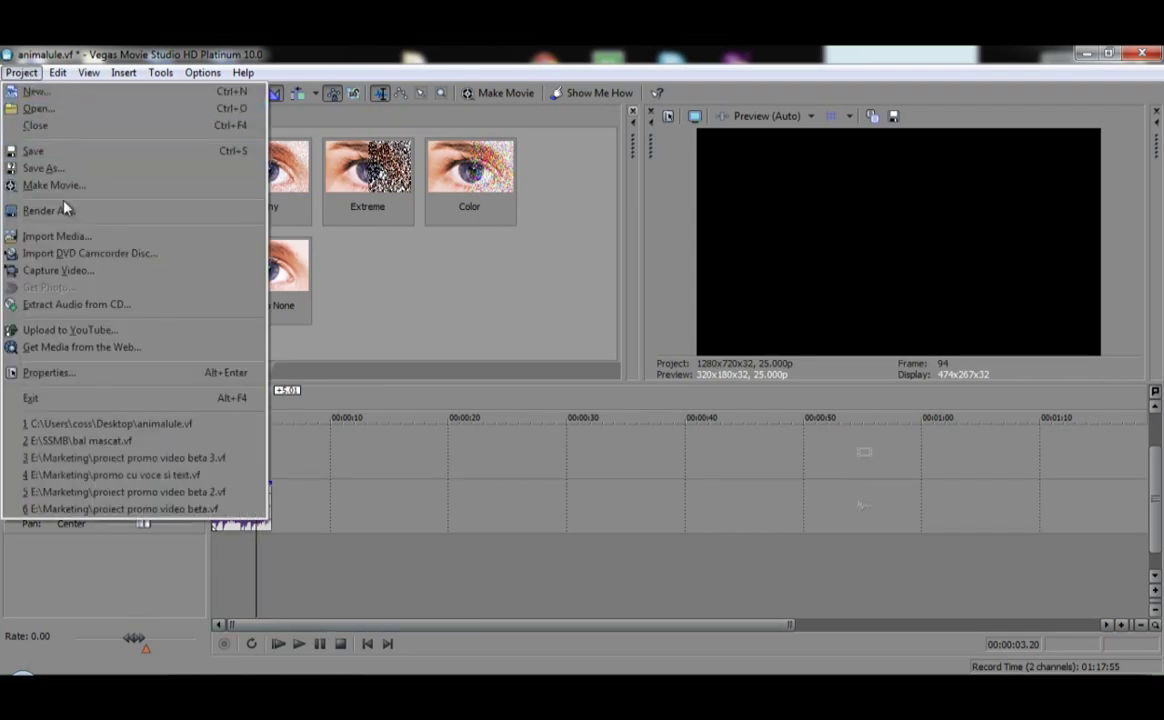
{"action": "left_click", "coordinate": [62, 206]}
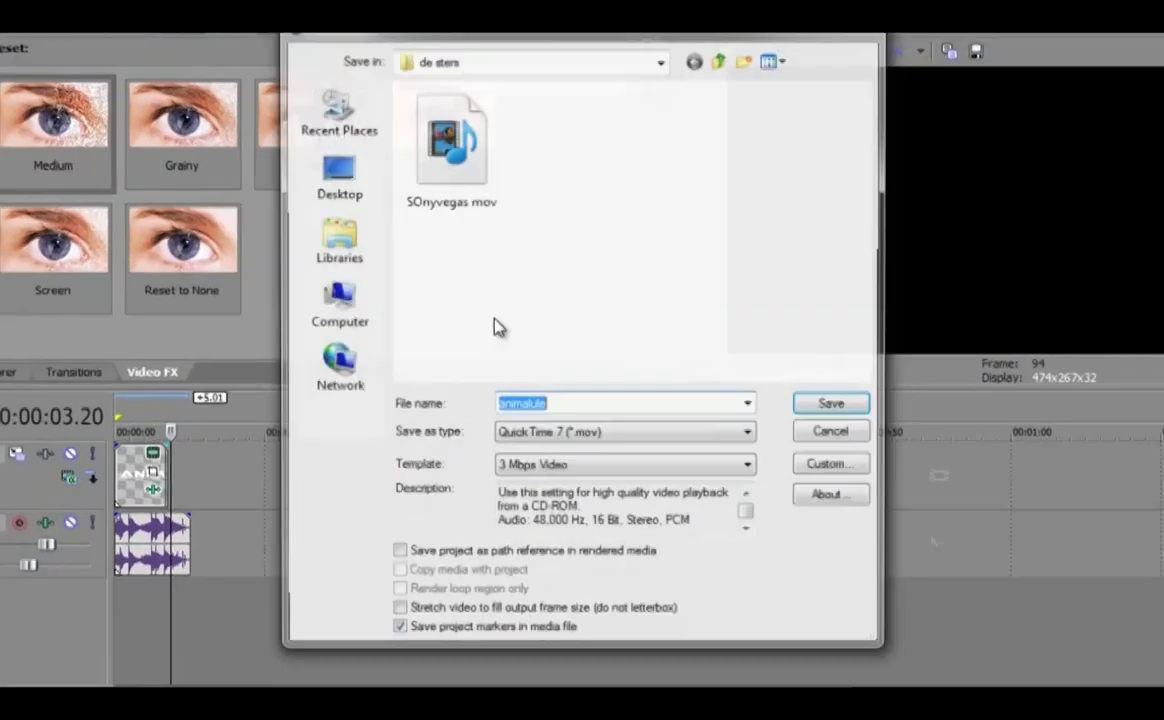
{"action": "type", "text": "sony vegas 1"}
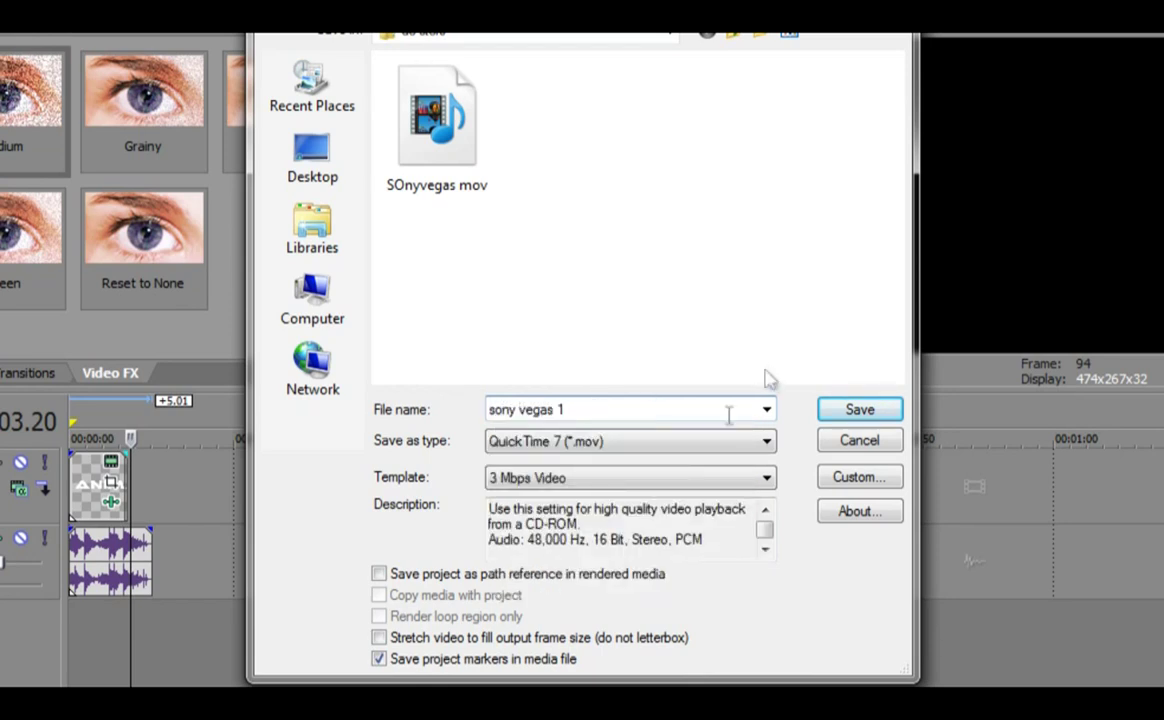
Step: Set the render format to MainConcept AVC/AAC (*.mp4) with the Default Template
{"action": "left_click", "coordinate": [726, 441]}
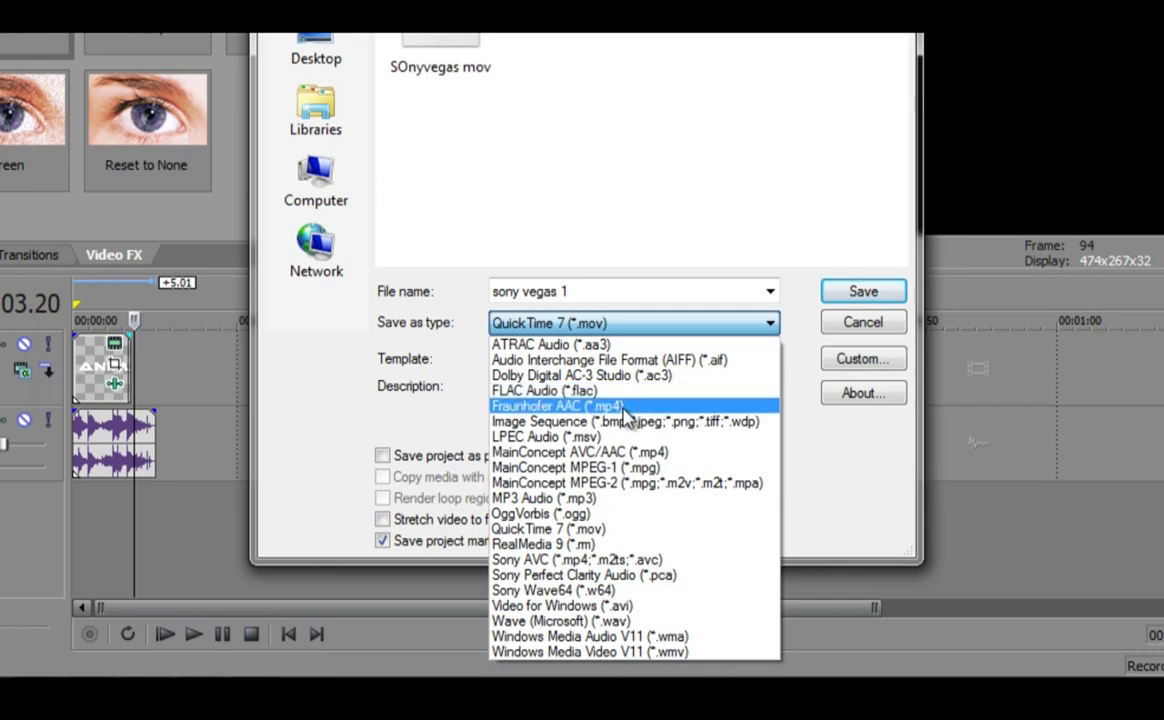
{"action": "left_click", "coordinate": [668, 455]}
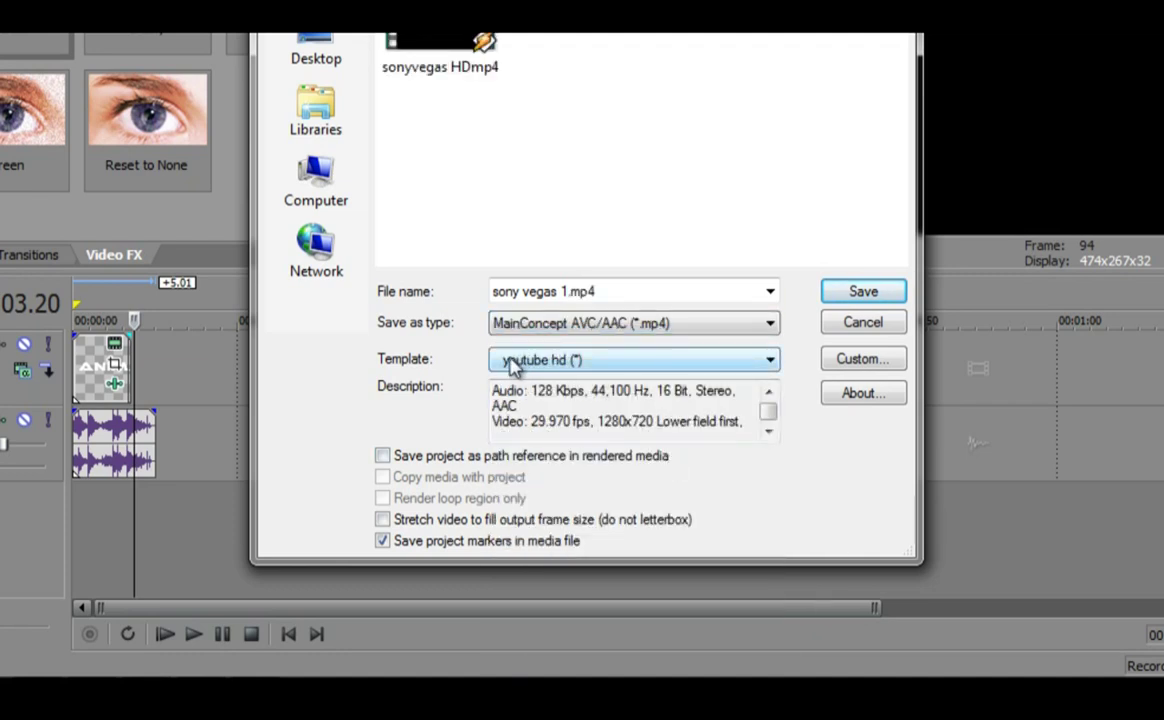
{"action": "left_click", "coordinate": [738, 365]}
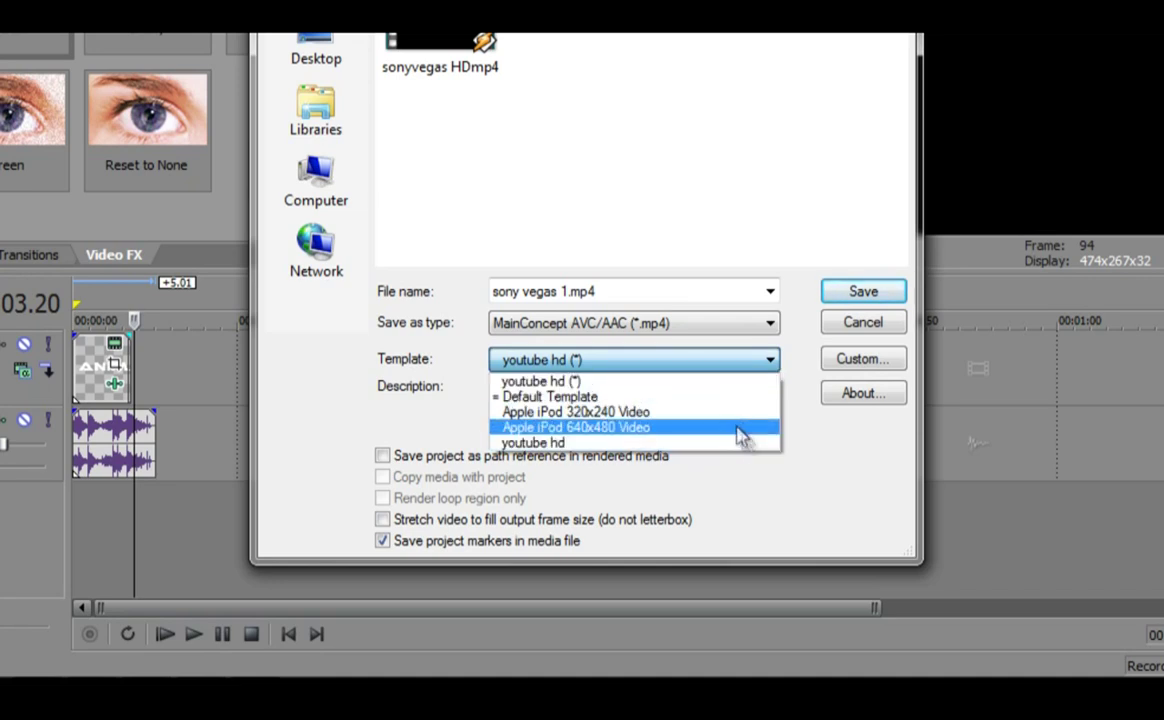
{"action": "left_click", "coordinate": [737, 398]}
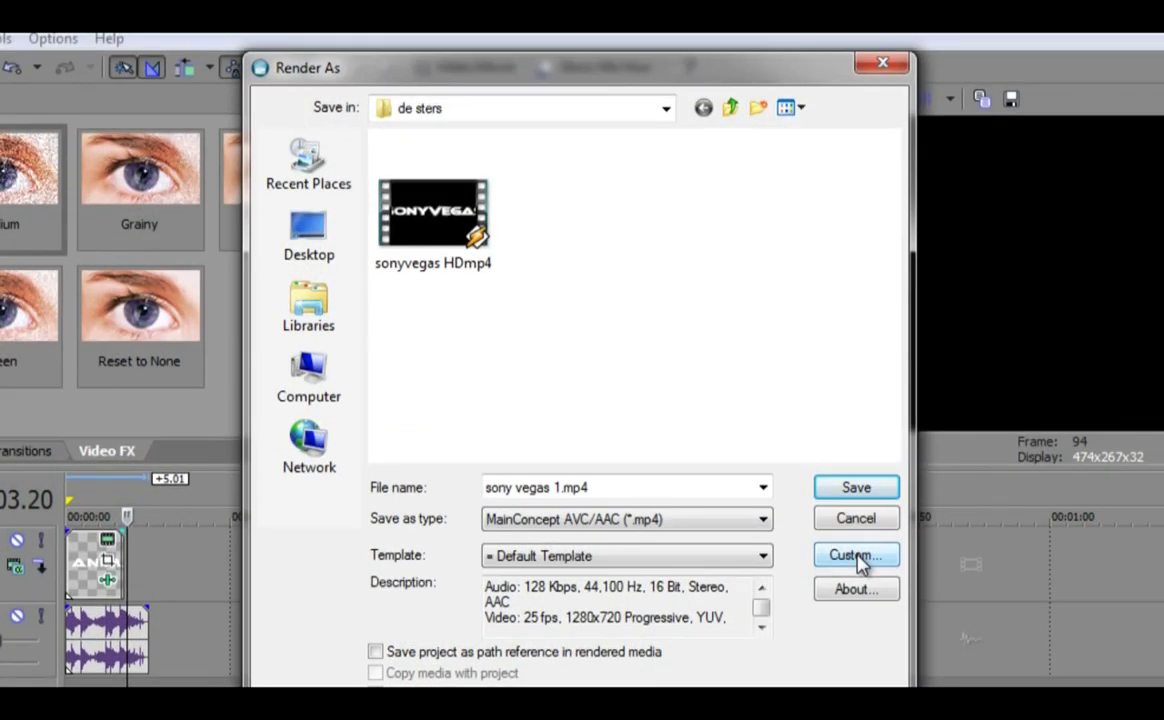
Step: Customize the render settings and name the new template "Youtube"
{"action": "left_click", "coordinate": [857, 556]}
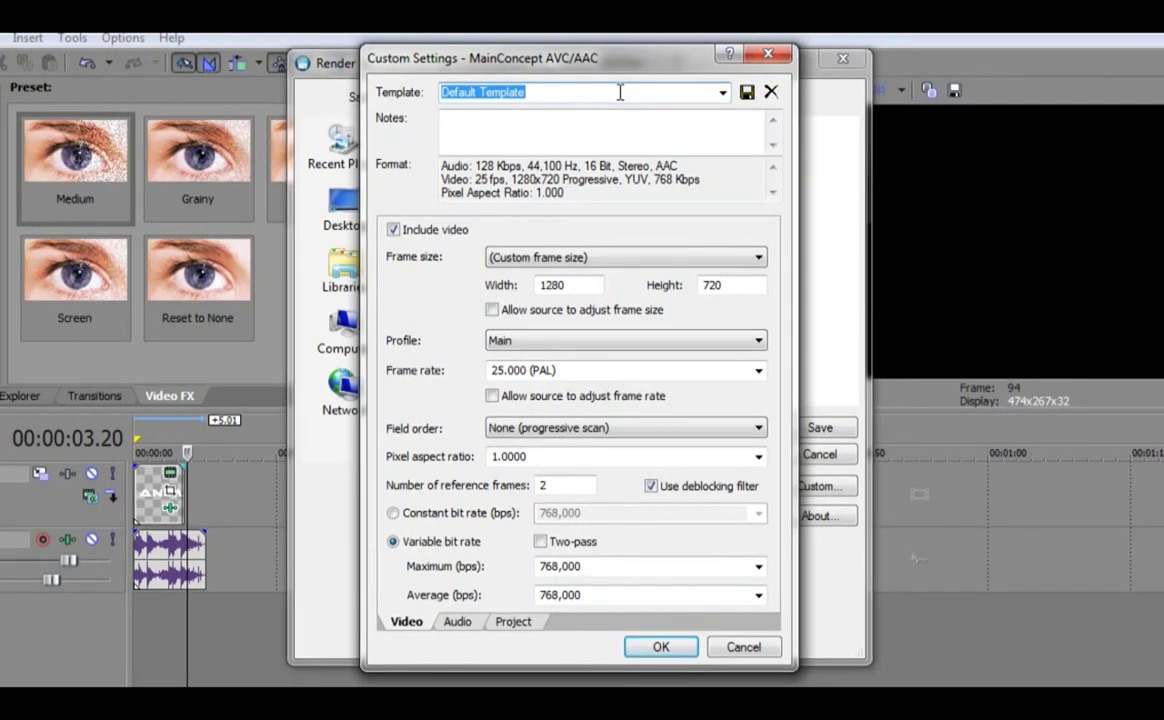
{"action": "type", "text": "Youtube"}
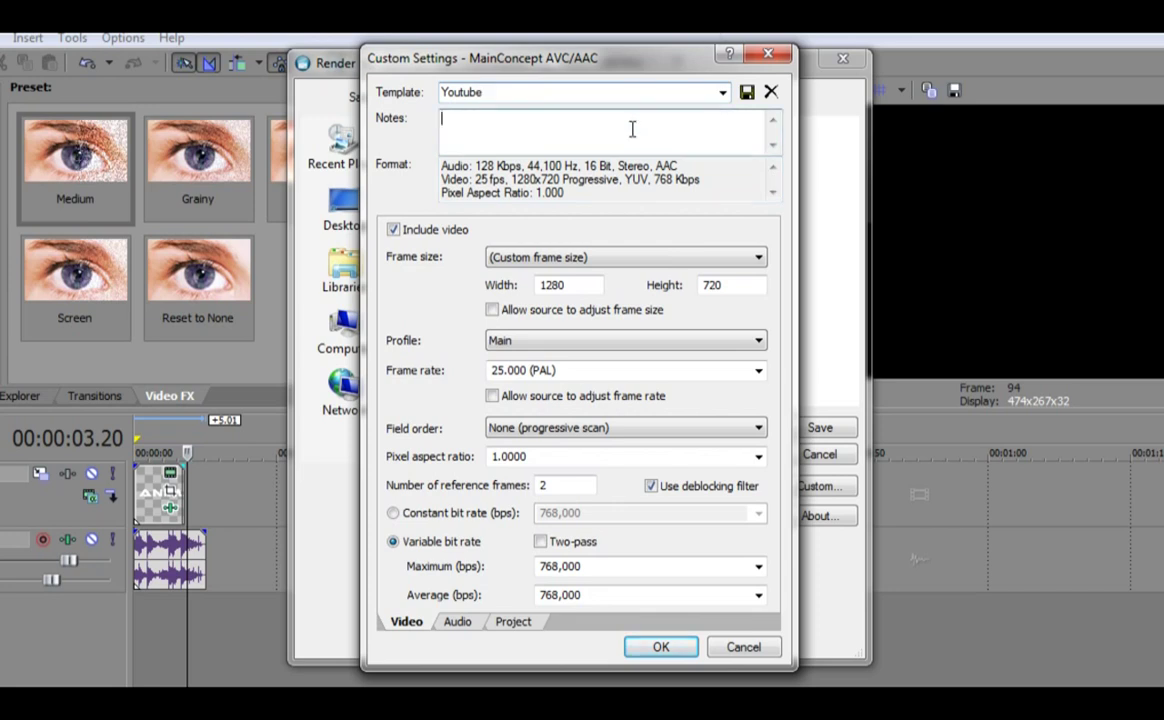
{"action": "left_click", "coordinate": [632, 128]}
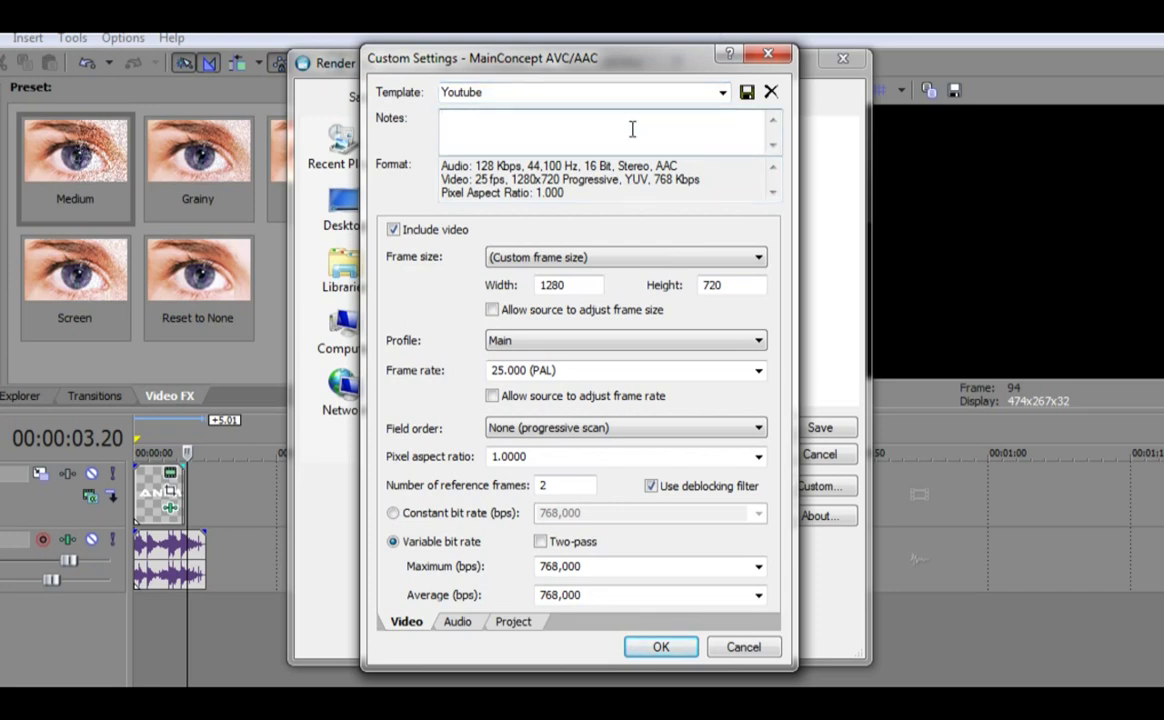
Step: Set the template's custom frame size to 1920 wide by 1080 high
{"action": "left_click", "coordinate": [737, 262]}
{"action": "left_click", "coordinate": [743, 264]}
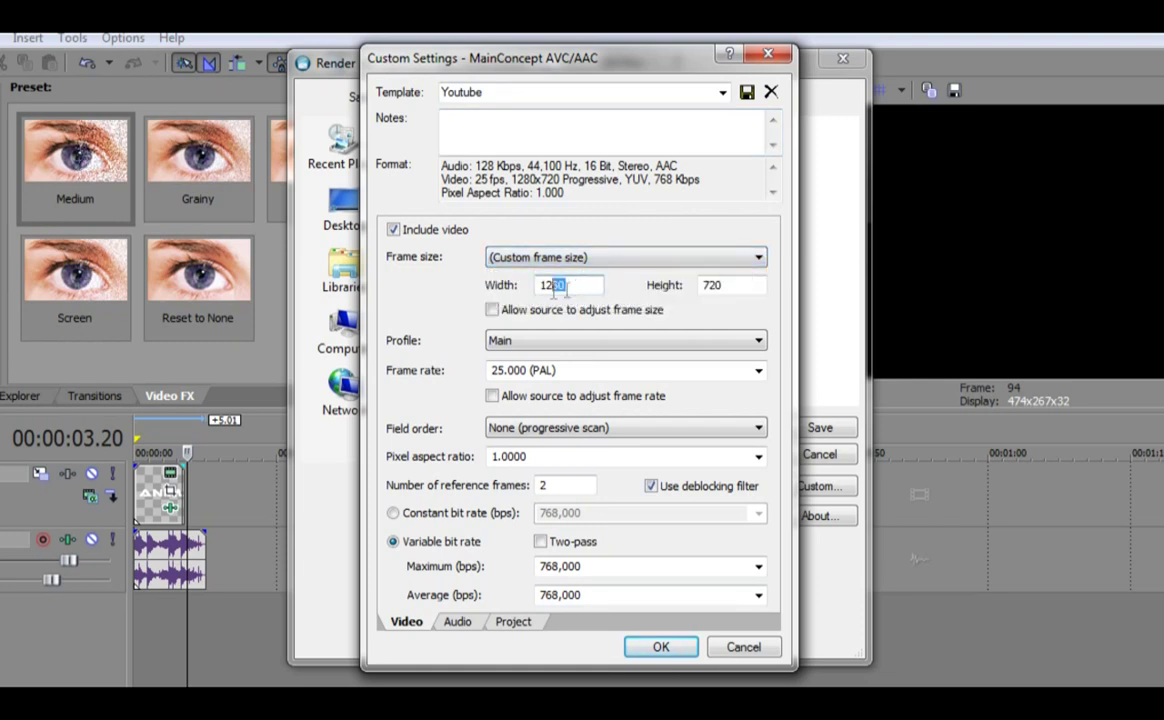
{"action": "double_click", "coordinate": [756, 286]}
{"action": "key", "text": "shift+Tab"}
{"action": "type", "text": "1920"}
{"action": "key", "text": "Tab"}
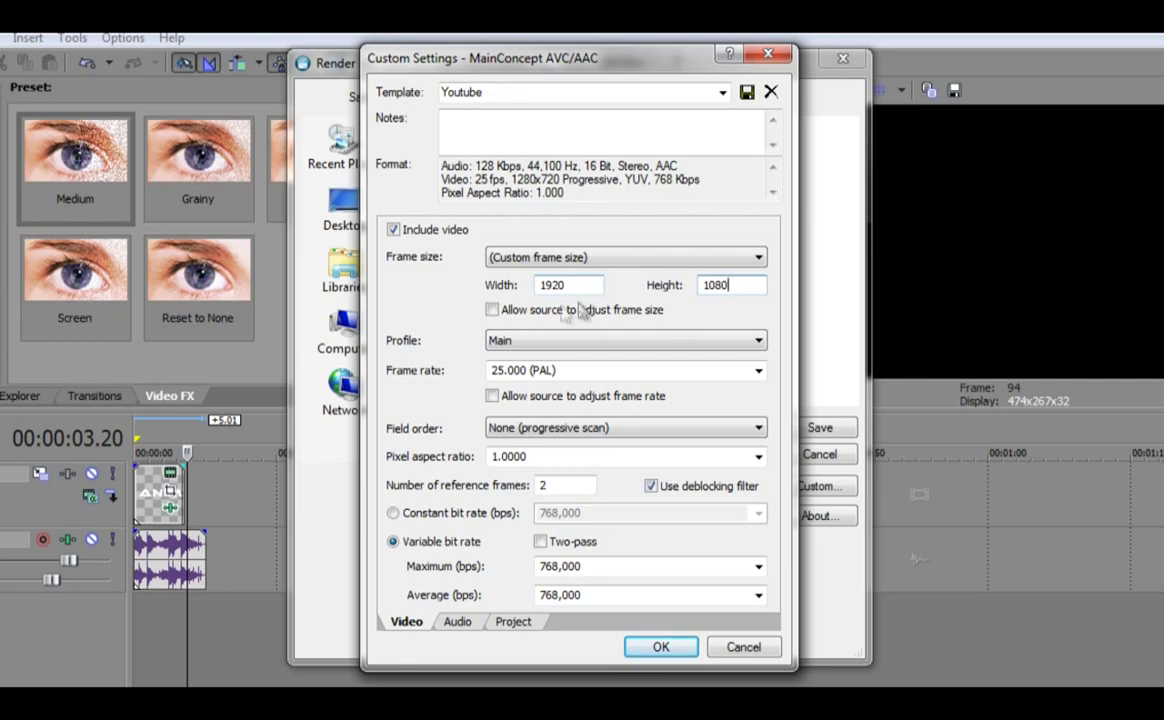
Step: Try the 29.970 (NTSC) frame rate for the template and return it to 25.000 (PAL)
{"action": "left_click", "coordinate": [530, 342]}
{"action": "left_click", "coordinate": [533, 347]}
{"action": "key", "text": "Tab"}
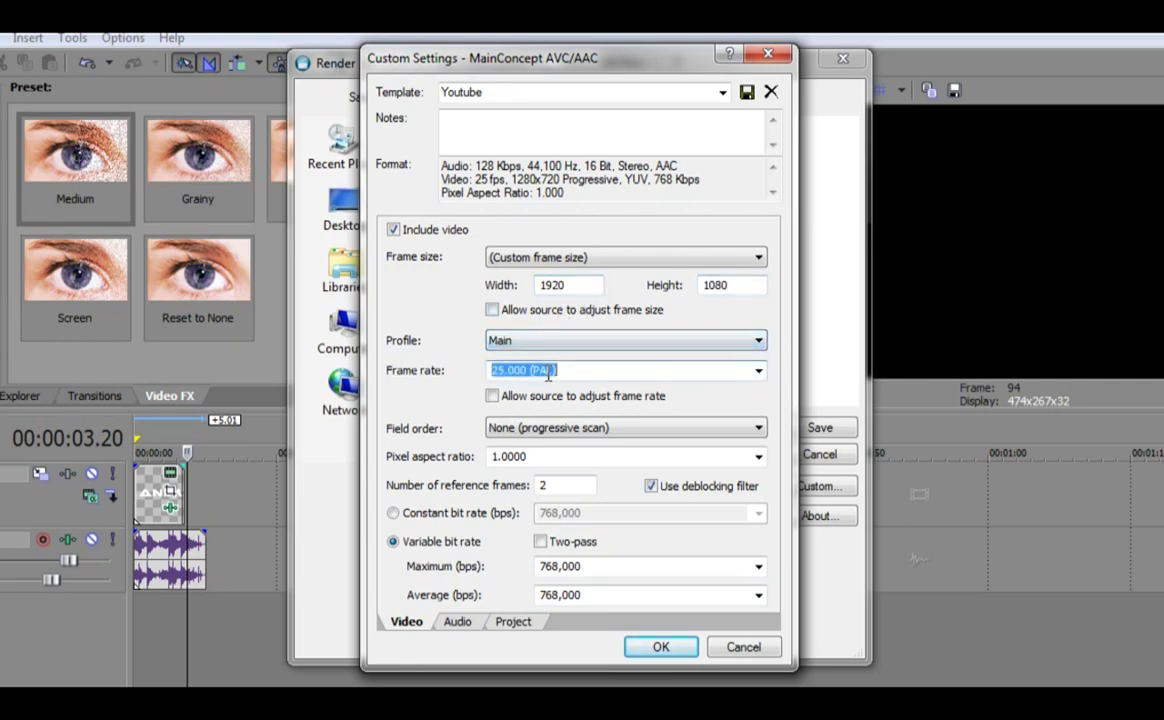
{"action": "left_click", "coordinate": [758, 370]}
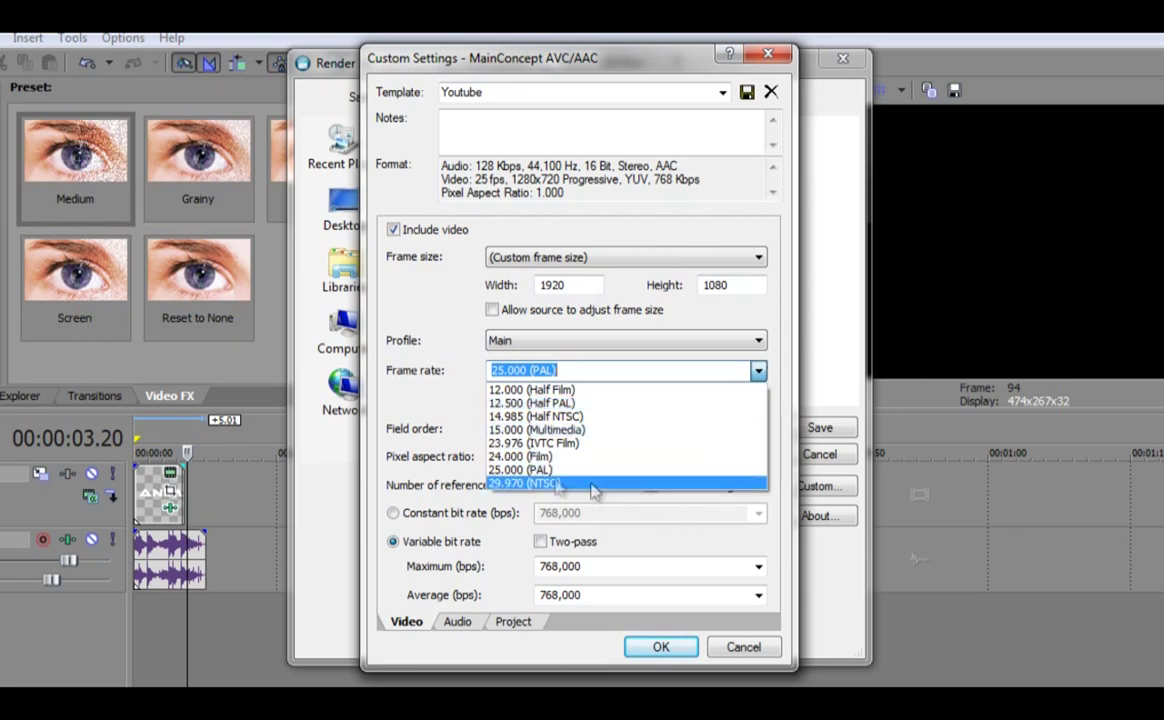
{"action": "left_click", "coordinate": [518, 484]}
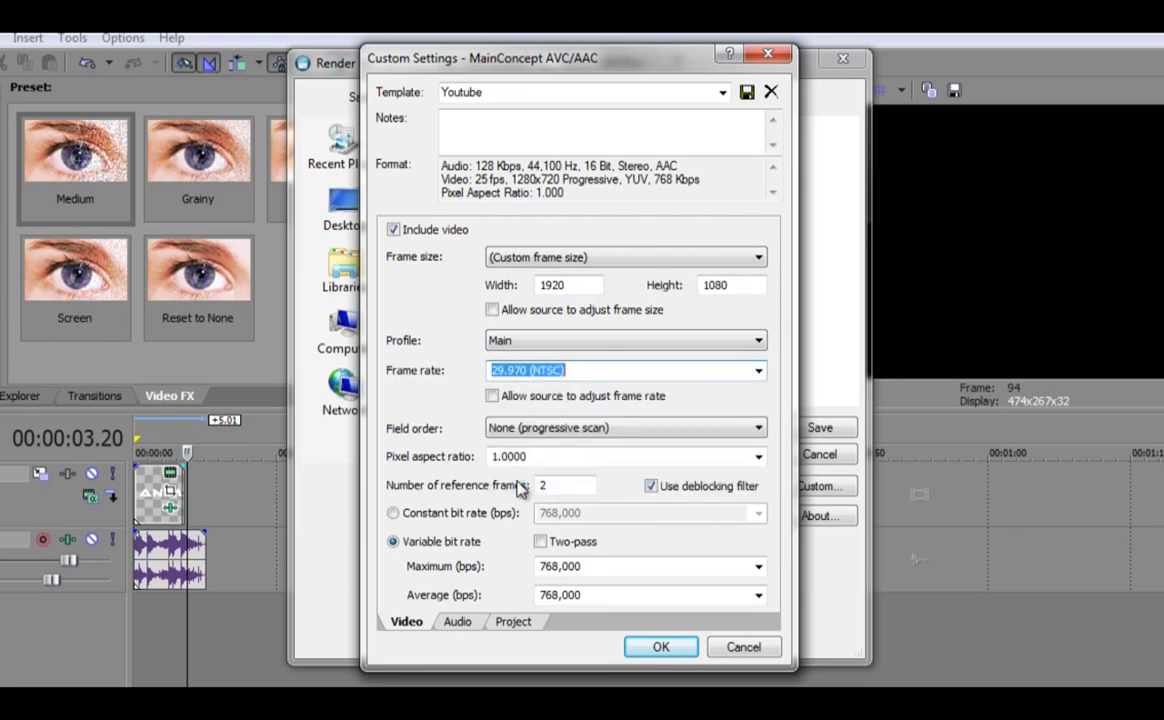
{"action": "left_click", "coordinate": [700, 370]}
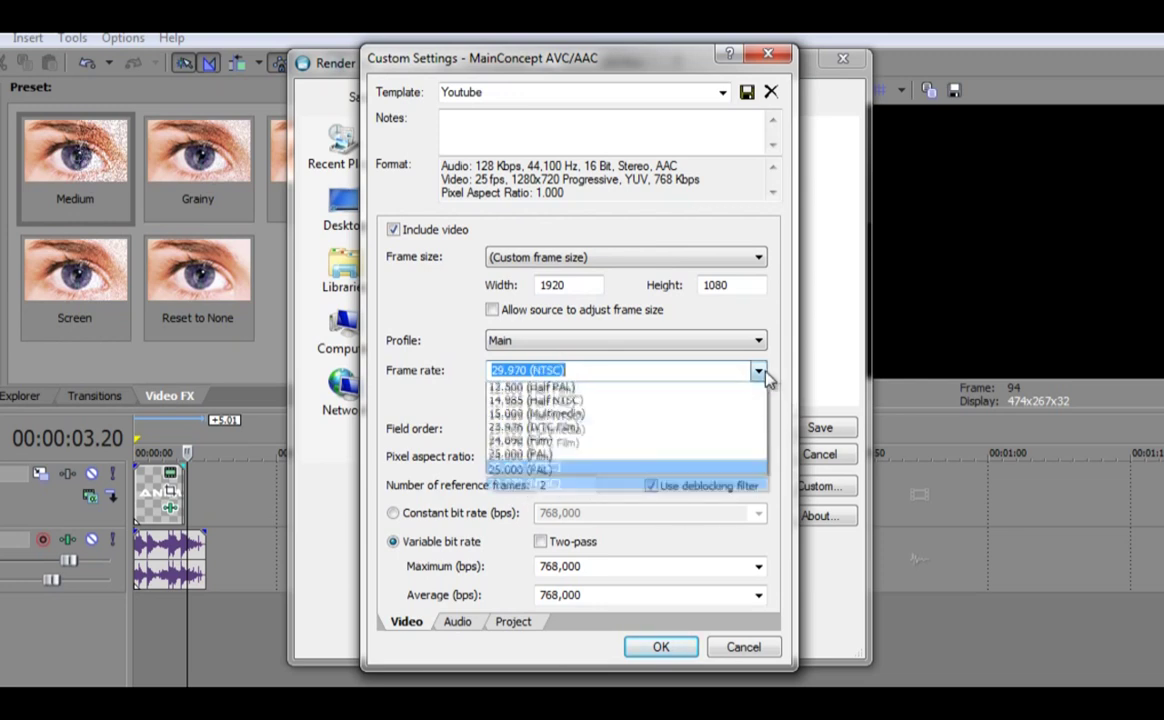
{"action": "left_click", "coordinate": [670, 470]}
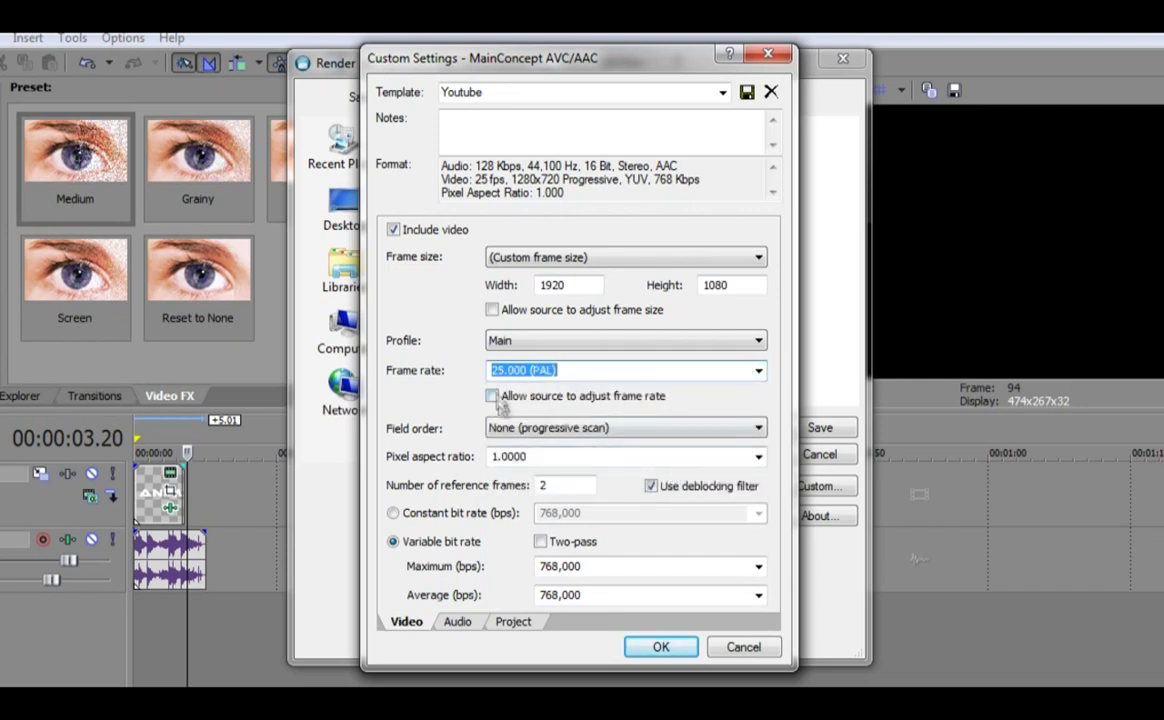
Step: Keep the field order at None (progressive scan) and set the pixel aspect ratio to 1.3333
{"action": "left_click", "coordinate": [515, 427]}
{"action": "left_click", "coordinate": [520, 428]}
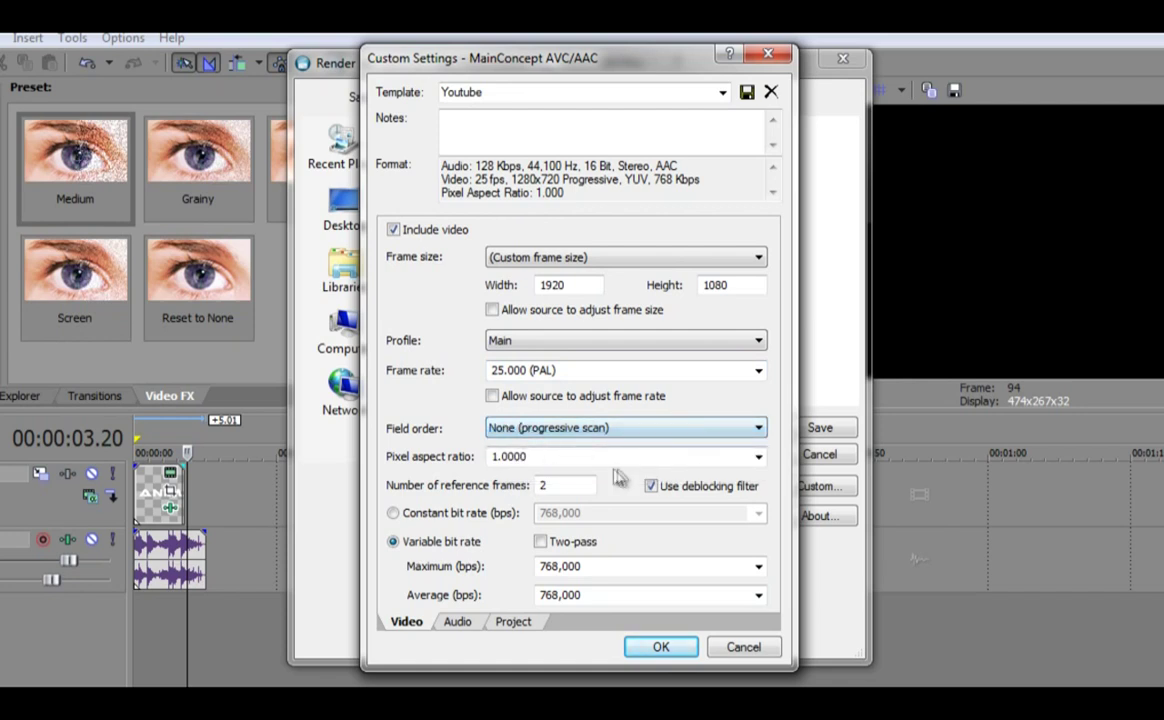
{"action": "left_click", "coordinate": [759, 456]}
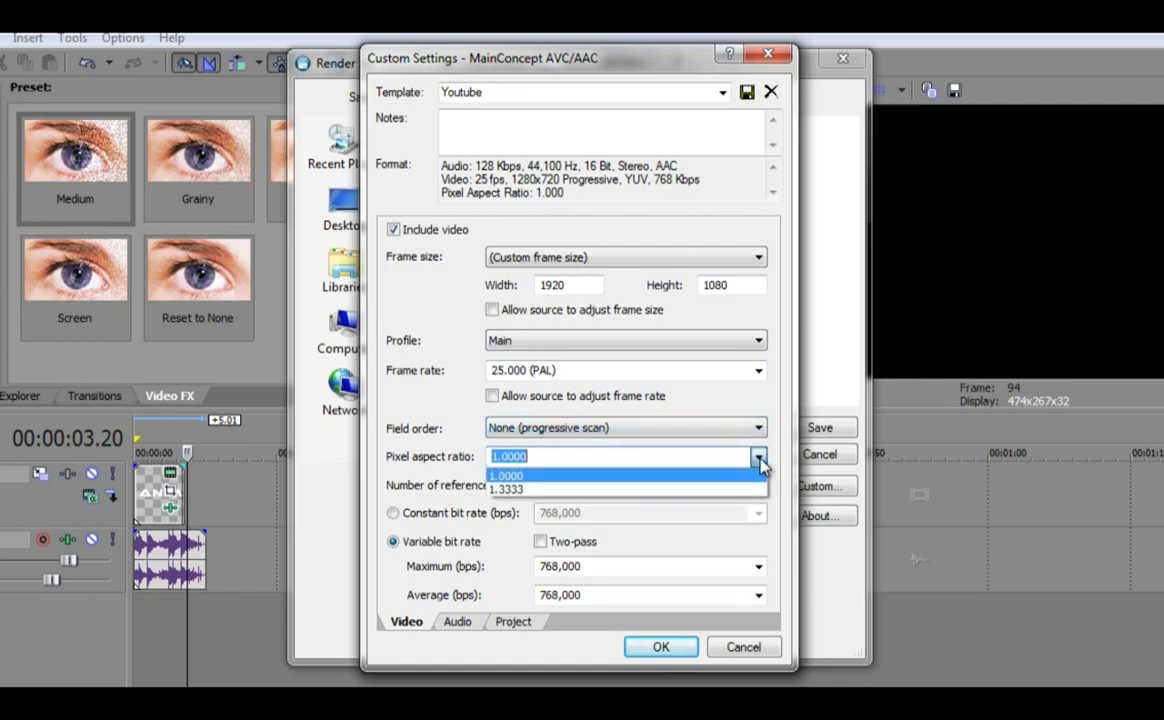
{"action": "left_click", "coordinate": [684, 488]}
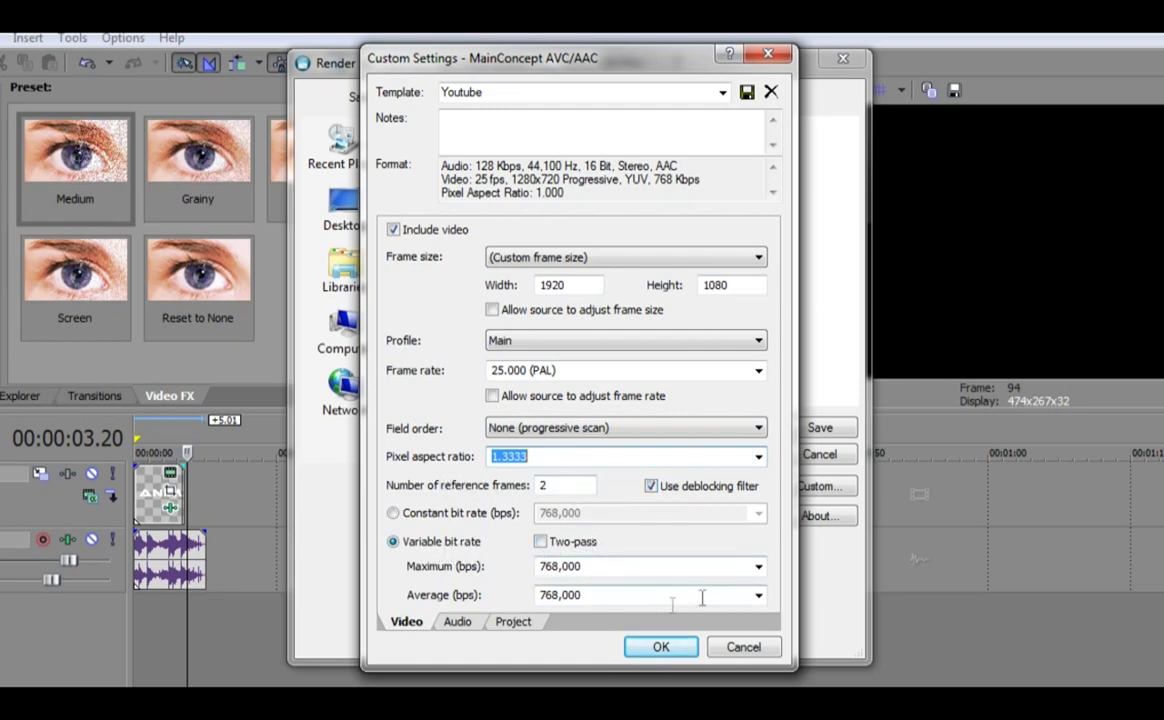
Step: Set the variable bit rate to 4,000,000 bps maximum and 2,000,000 bps average, and enter "test" as the template's notes
{"action": "left_click", "coordinate": [758, 568]}
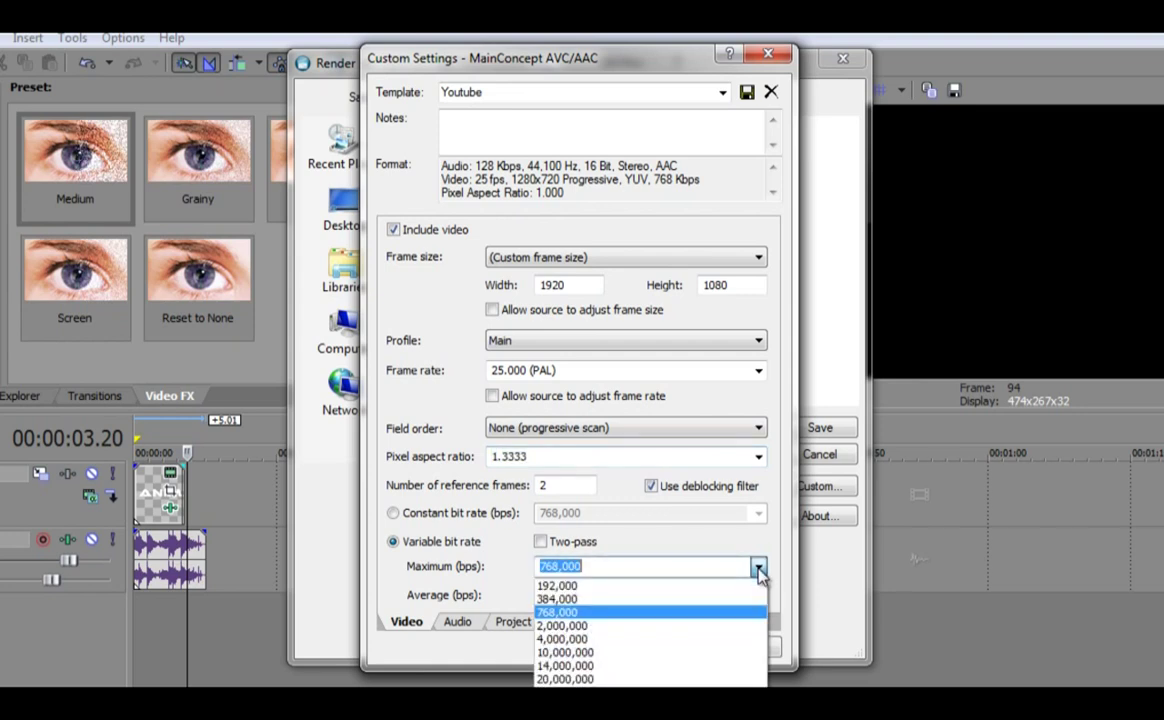
{"action": "left_click", "coordinate": [717, 638]}
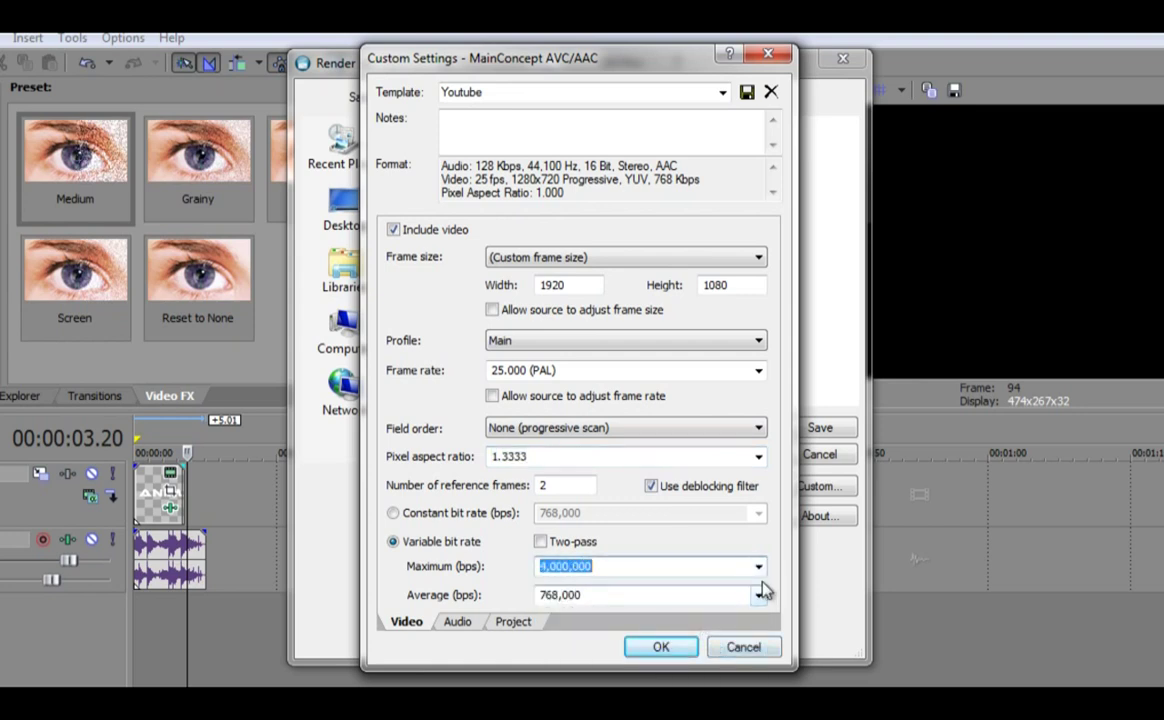
{"action": "left_click", "coordinate": [758, 595]}
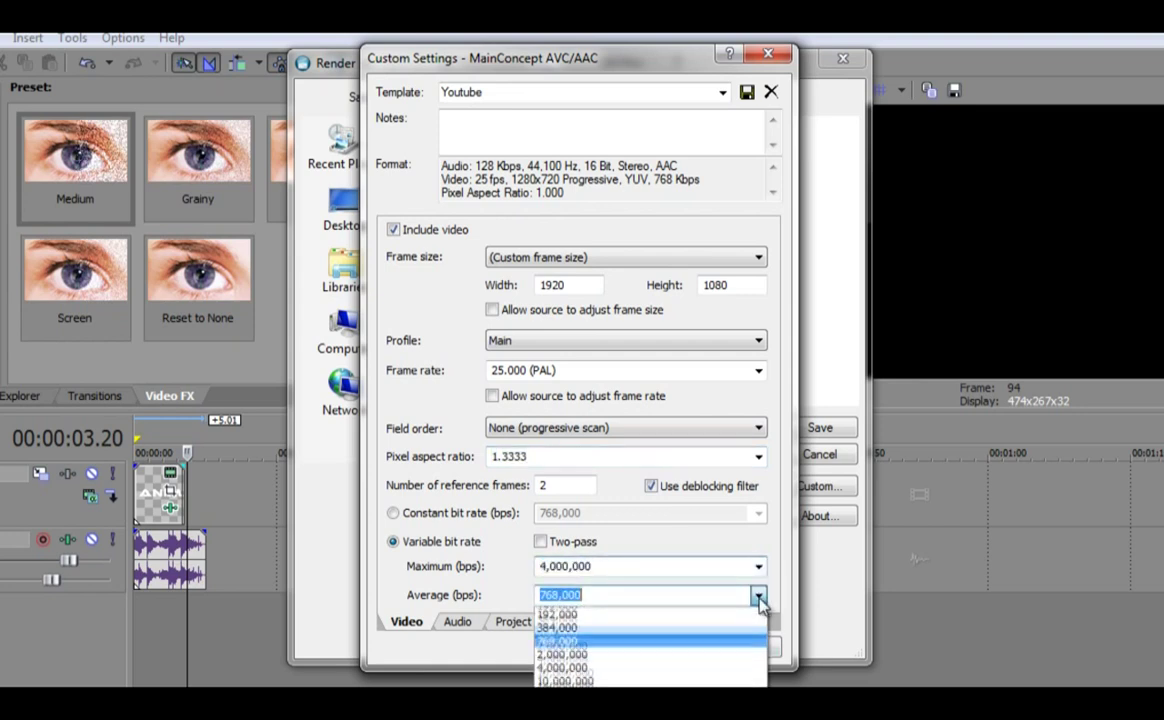
{"action": "left_click", "coordinate": [707, 655]}
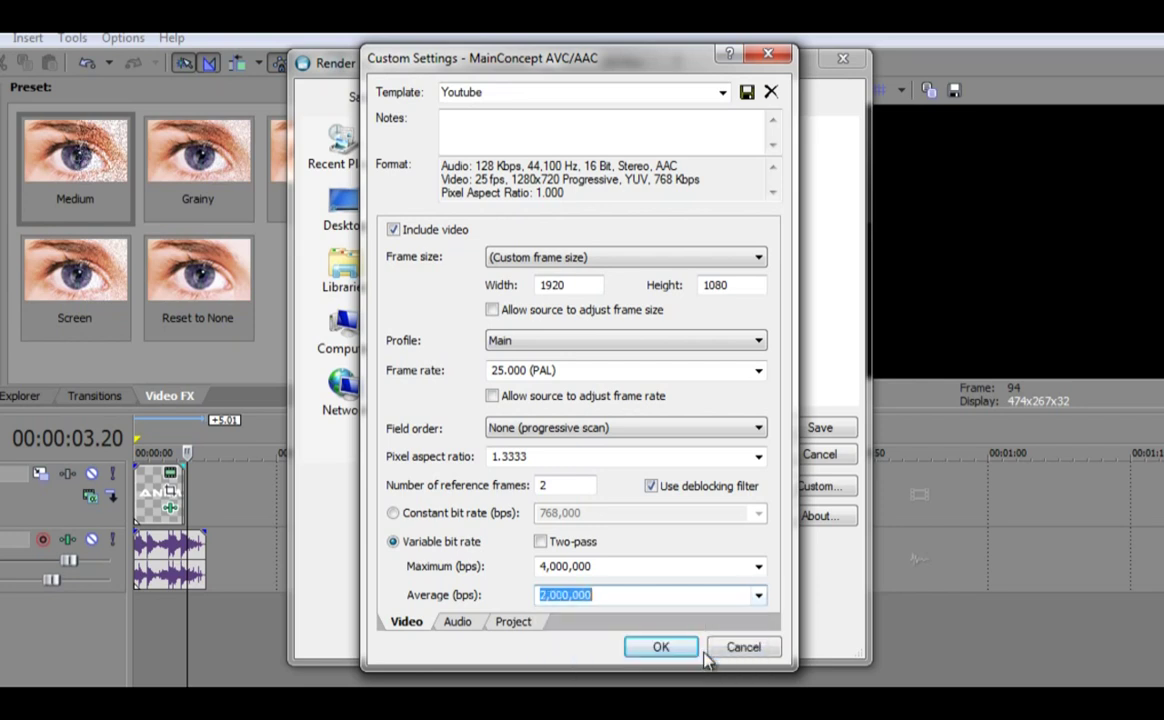
{"action": "left_click", "coordinate": [478, 128]}
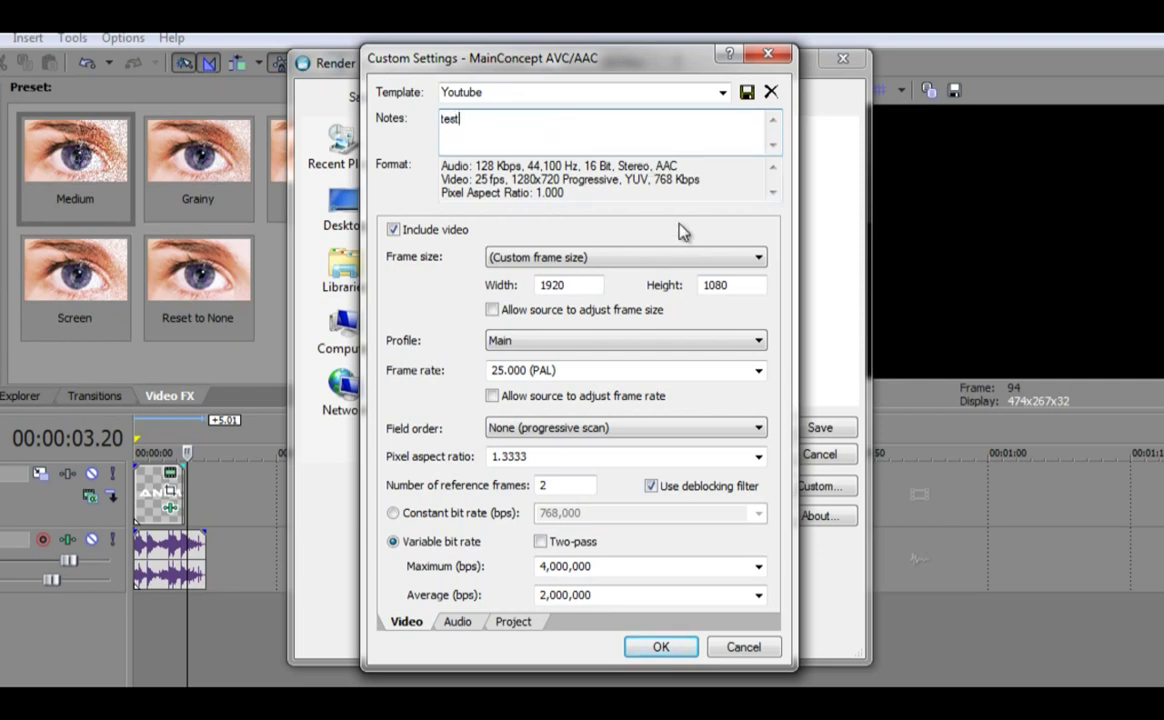
{"action": "key", "text": "Tab"}
Step: Check the template's audio sample rate and bit rate options
{"action": "left_click", "coordinate": [452, 628]}
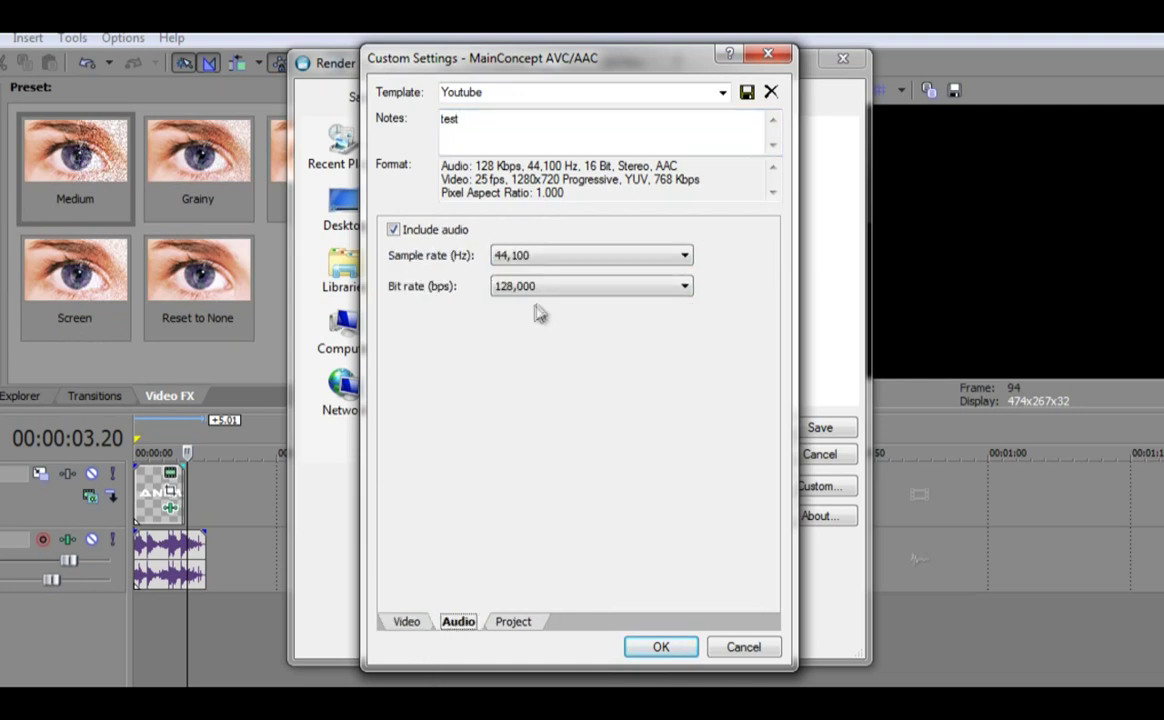
{"action": "left_click", "coordinate": [586, 292]}
{"action": "left_click", "coordinate": [586, 292]}
{"action": "left_click", "coordinate": [586, 292]}
{"action": "left_click", "coordinate": [623, 258]}
{"action": "left_click", "coordinate": [604, 412]}
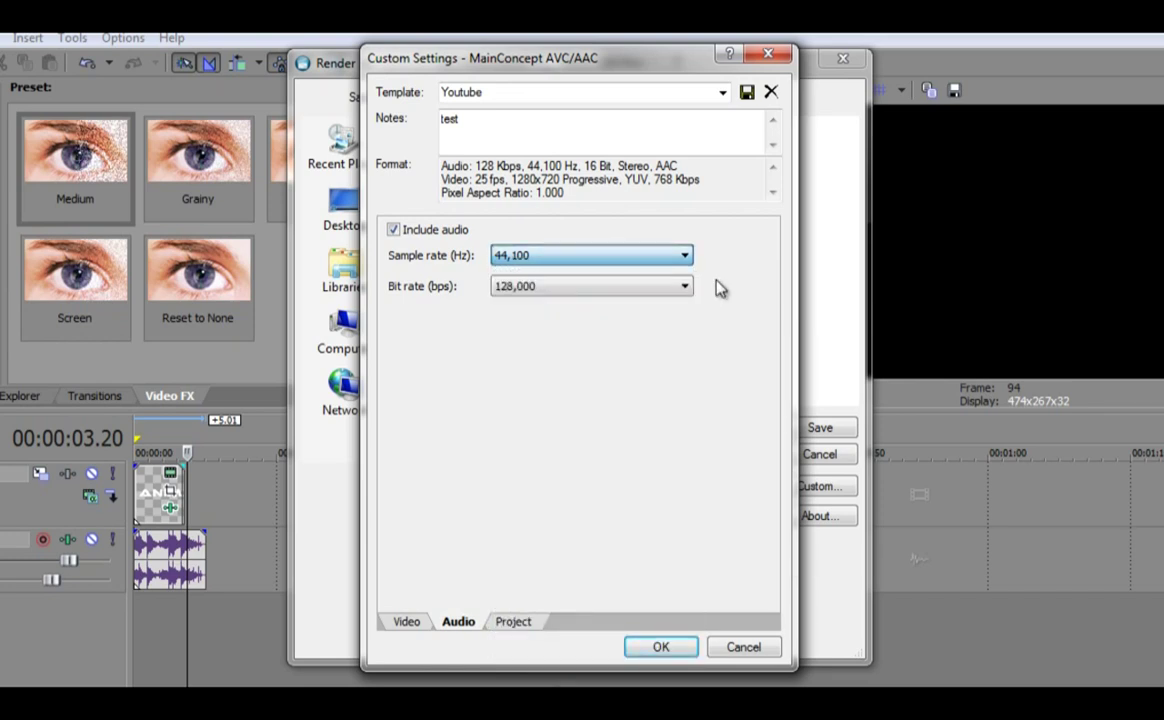
Step: Set the video rendering quality to (Use Project Settings) and accept the custom template settings
{"action": "left_click", "coordinate": [515, 621]}
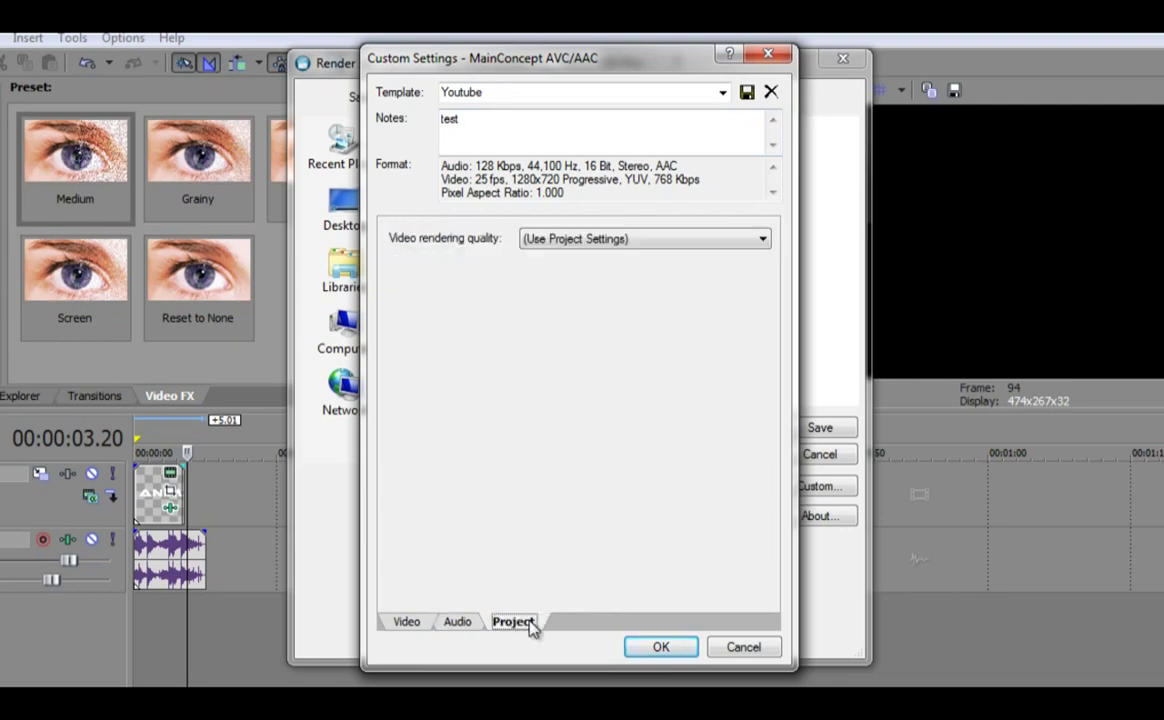
{"action": "left_click", "coordinate": [584, 240]}
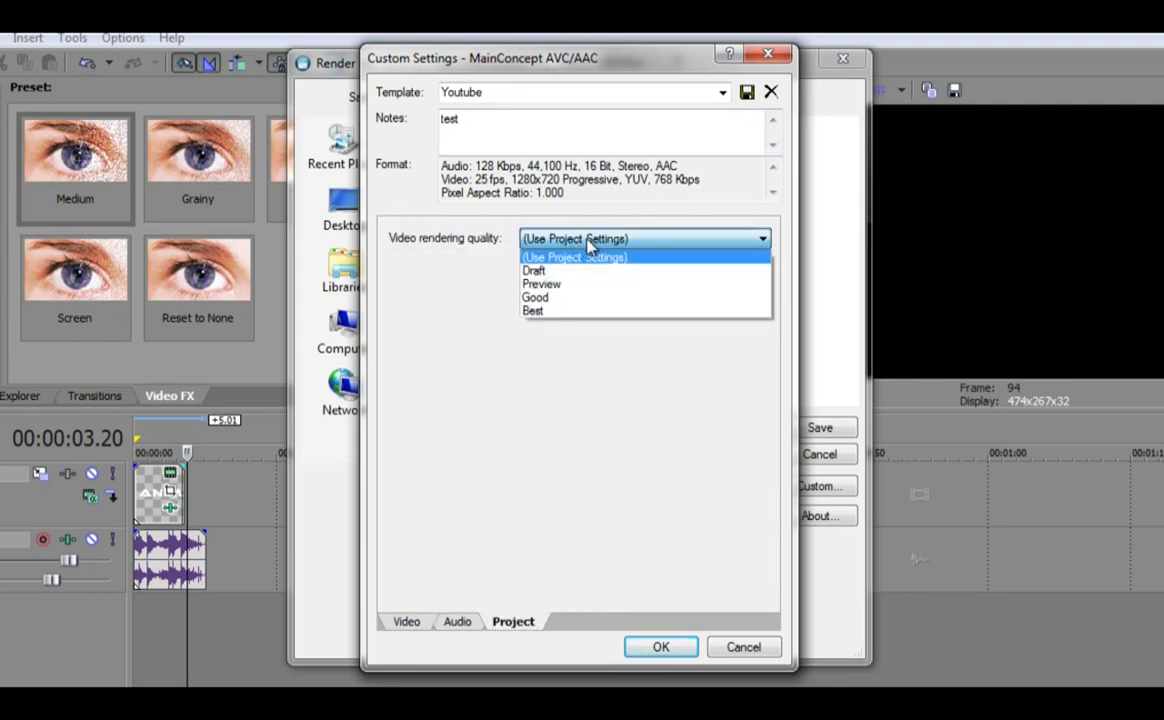
{"action": "left_click", "coordinate": [572, 312]}
{"action": "left_click", "coordinate": [597, 240]}
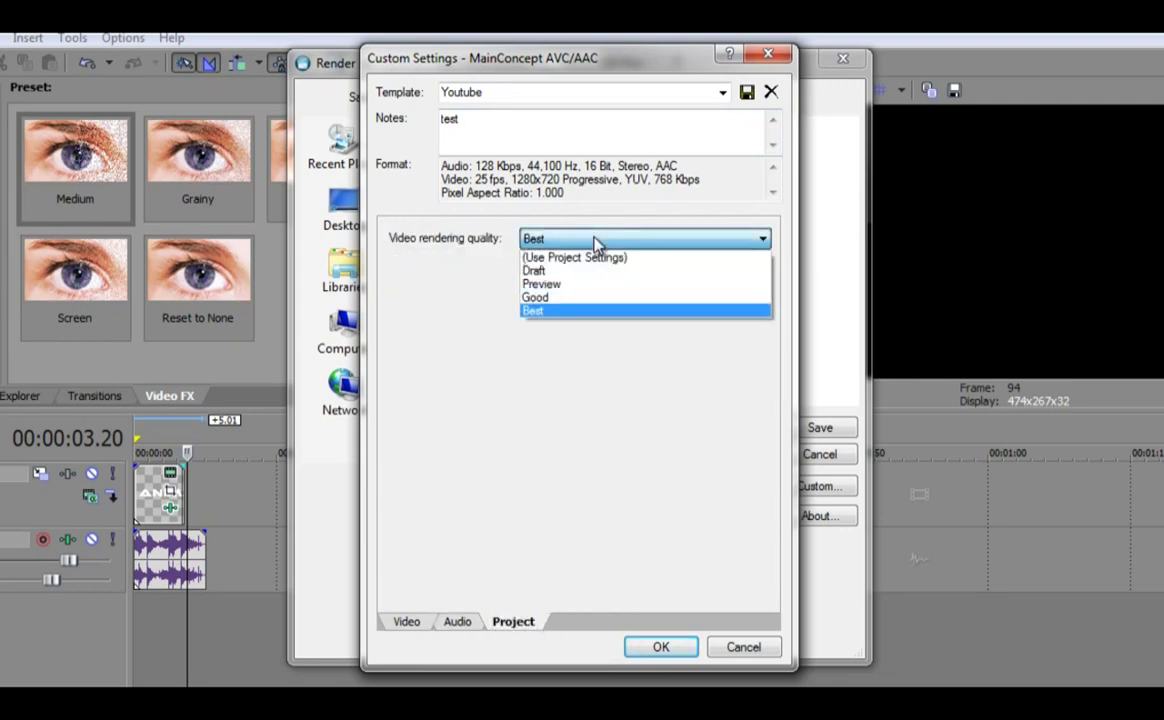
{"action": "left_click", "coordinate": [608, 259]}
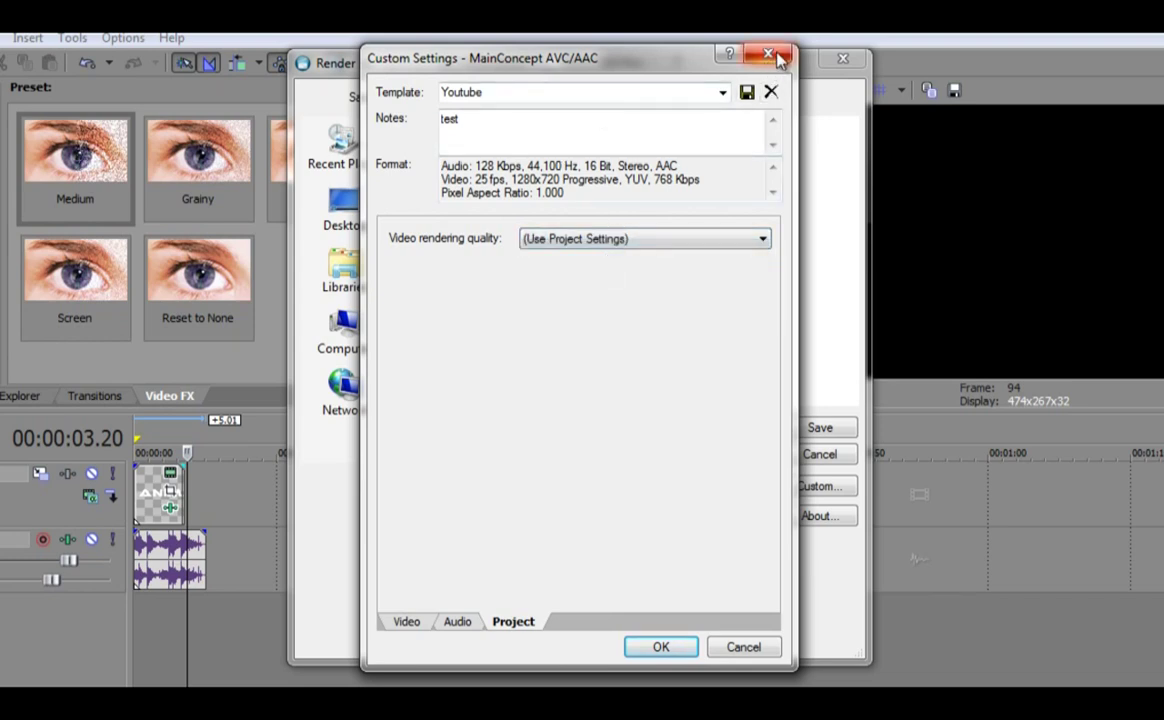
{"action": "left_click", "coordinate": [657, 647]}
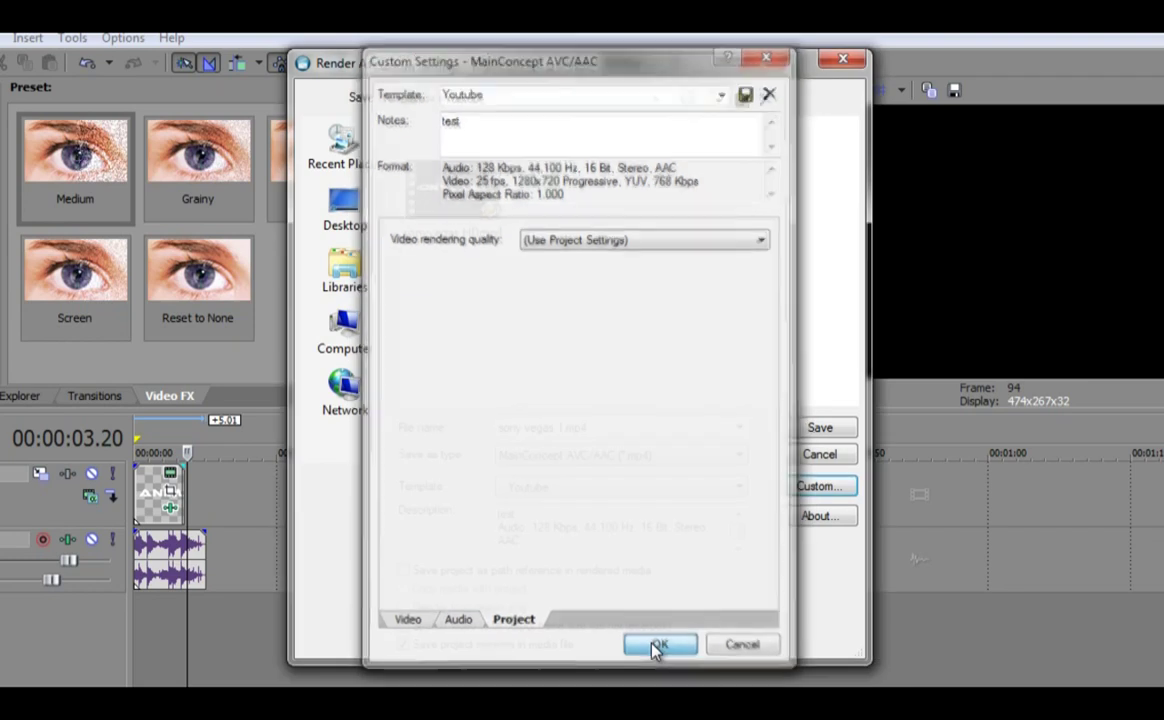
Step: Select the "youtube hd (*)" template for the MP4 output and render the project as "sony vegas 1.mp4"
{"action": "left_click", "coordinate": [673, 487]}
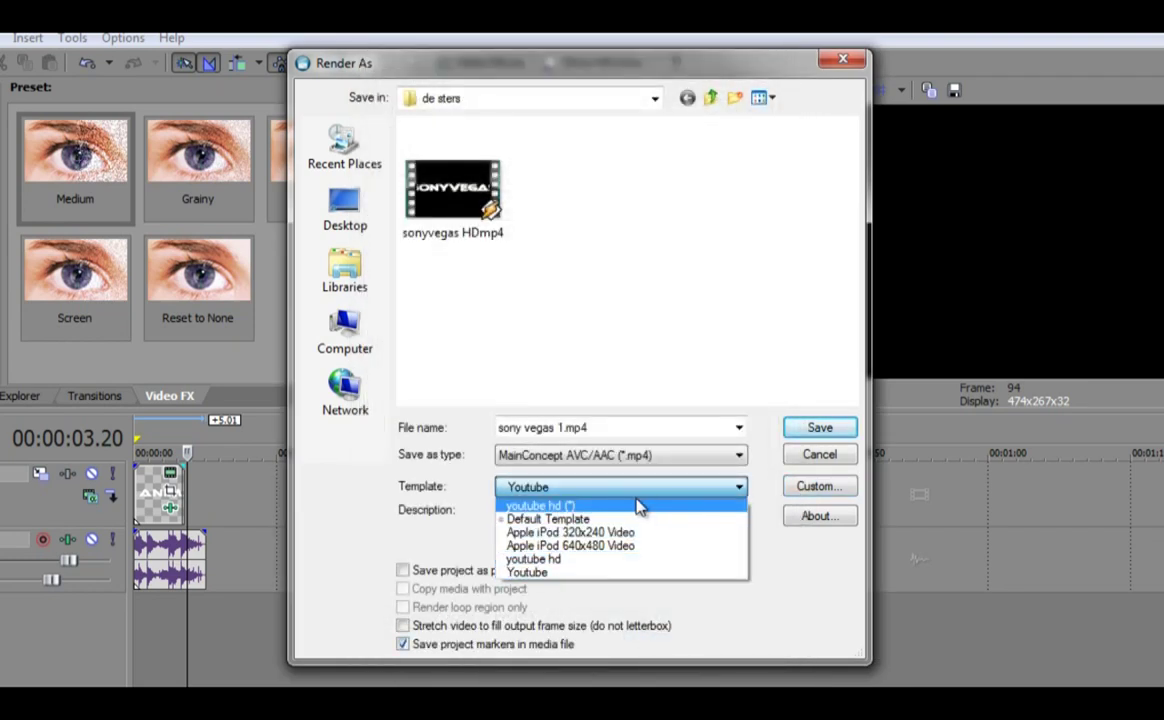
{"action": "left_click", "coordinate": [638, 507]}
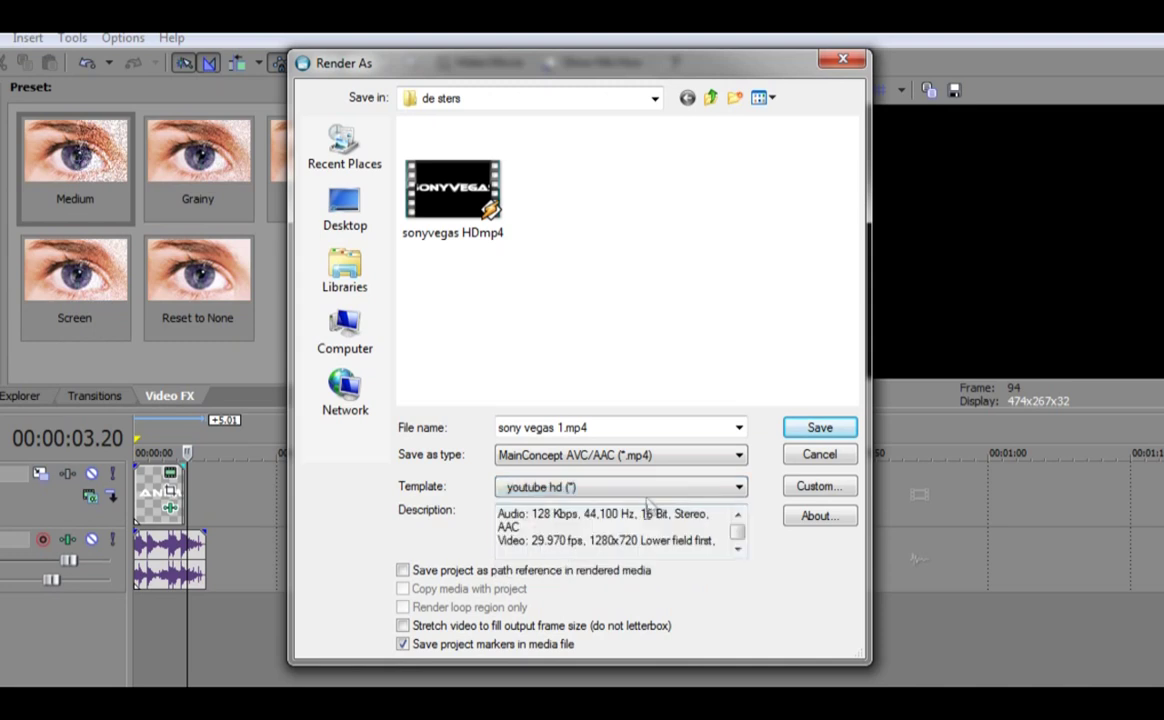
{"action": "left_click", "coordinate": [740, 487]}
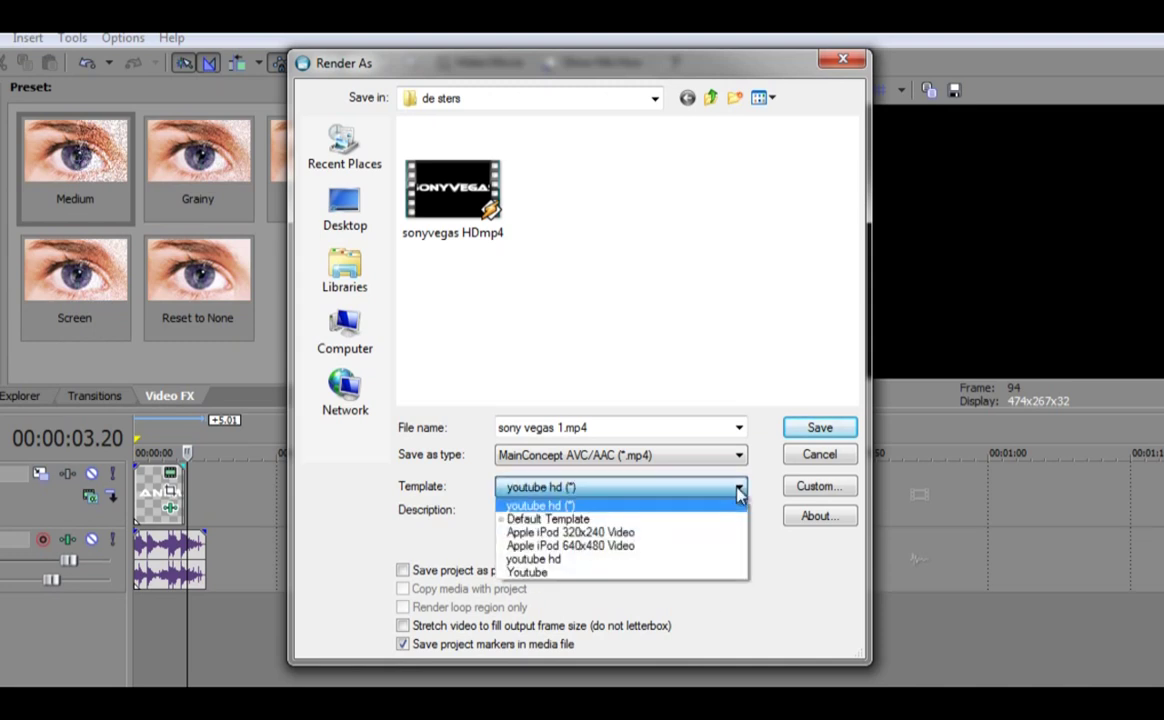
{"action": "left_click", "coordinate": [769, 616]}
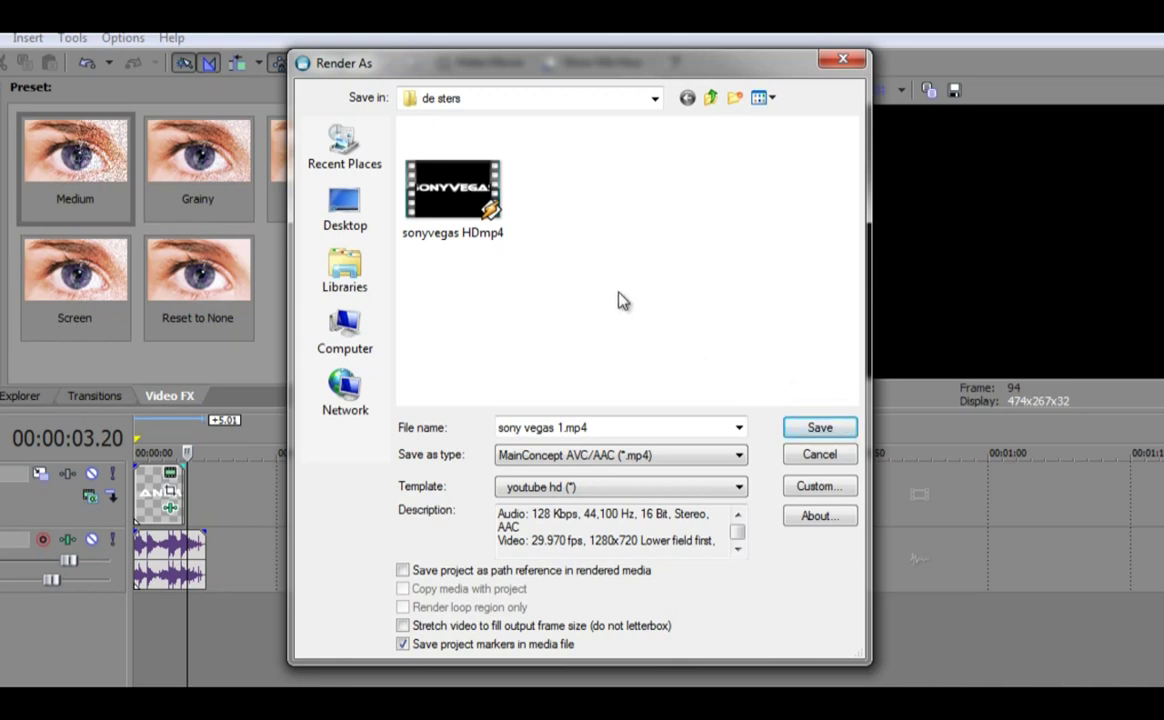
{"action": "left_click", "coordinate": [818, 429]}
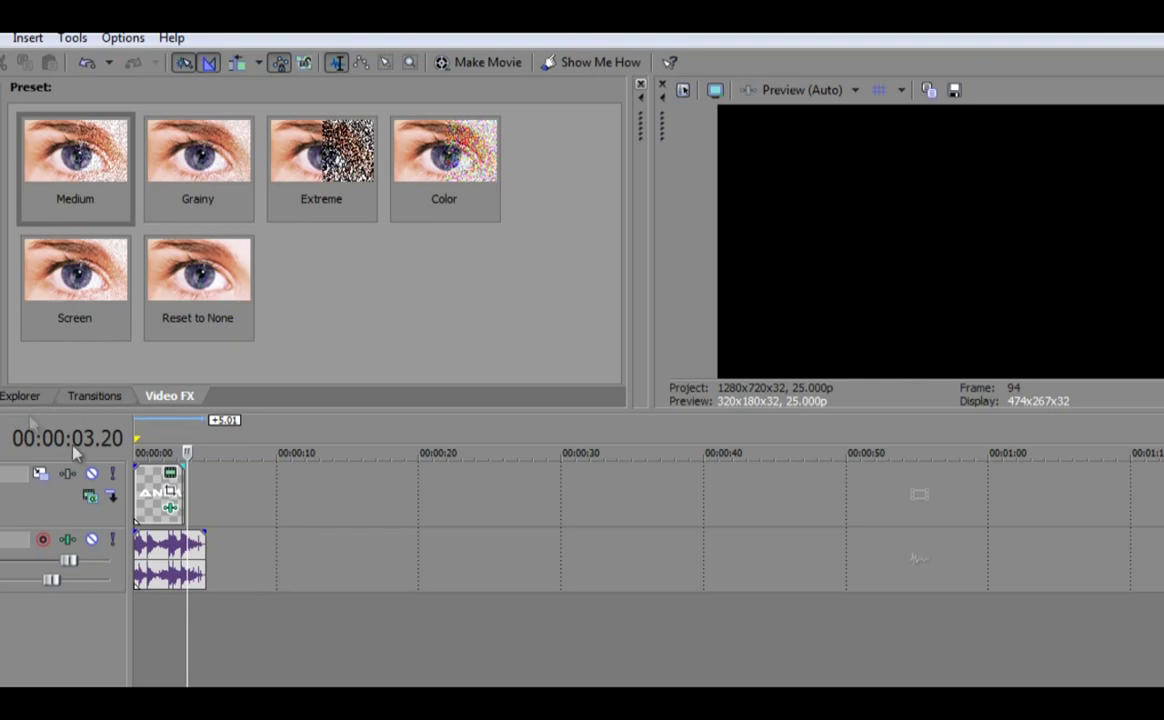
Step: Delete the title clip from the video track at the start of the timeline
{"action": "left_click", "coordinate": [147, 492]}
{"action": "key", "text": "Delete"}
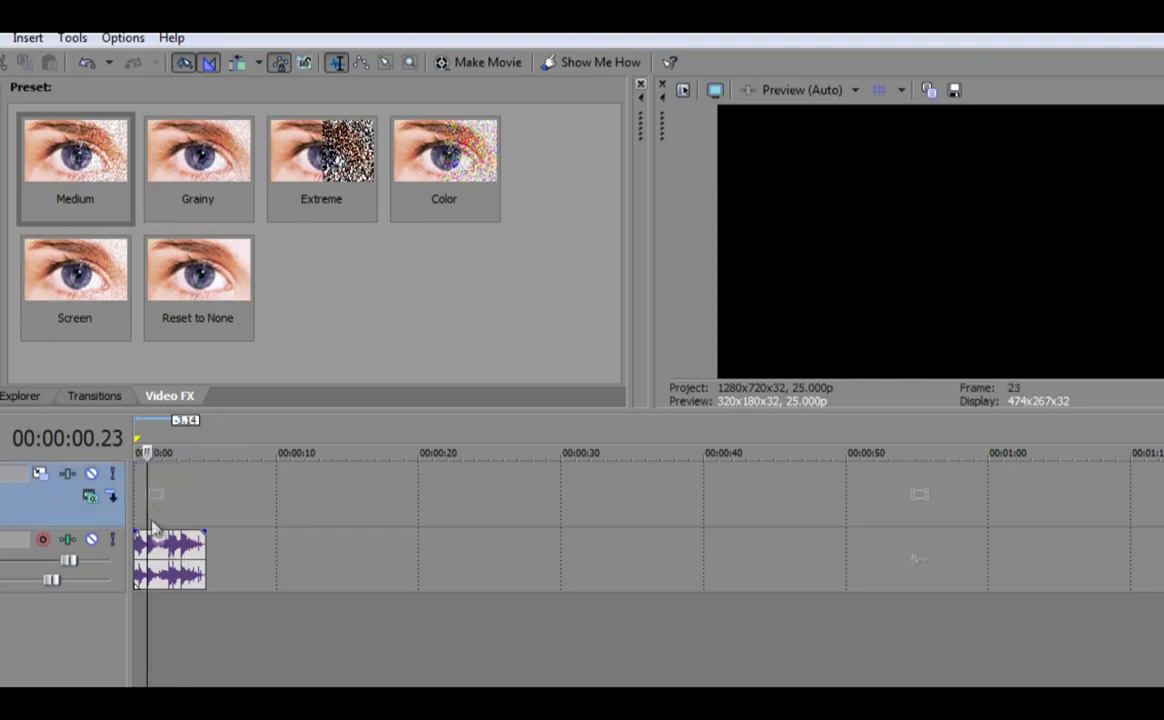
Step: Delete the audio clip from the audio track at the start of the timeline
{"action": "left_click", "coordinate": [157, 550]}
{"action": "key", "text": "Delete"}
Step: Play the rendered "sony vegas 1" video from the "de sters" folder on F: full screen in VLC media player, closing the player when done
{"action": "left_click", "coordinate": [250, 705]}
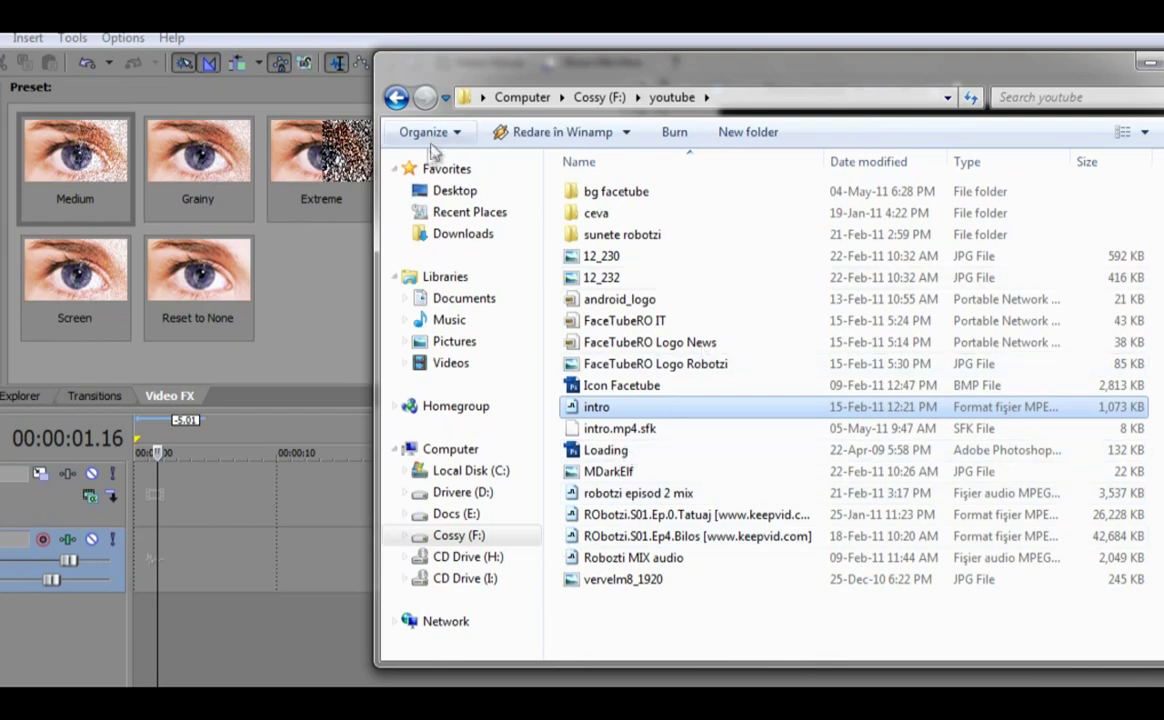
{"action": "left_click", "coordinate": [450, 535]}
{"action": "double_click", "coordinate": [605, 238]}
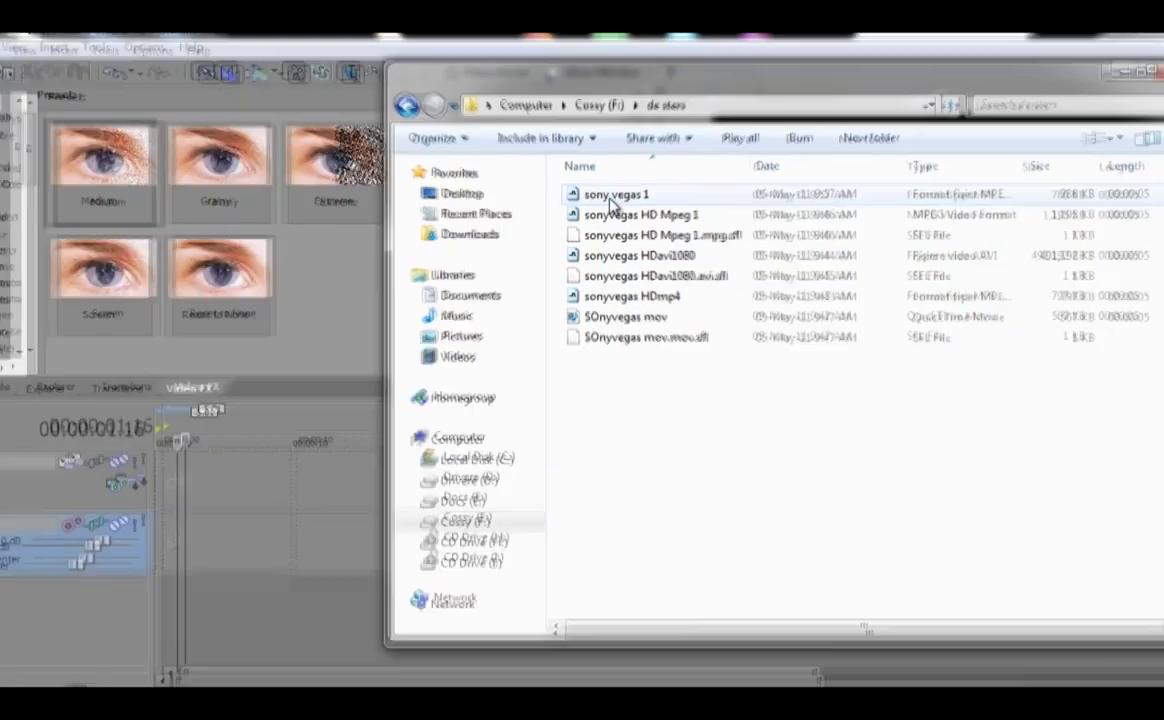
{"action": "right_click", "coordinate": [612, 203]}
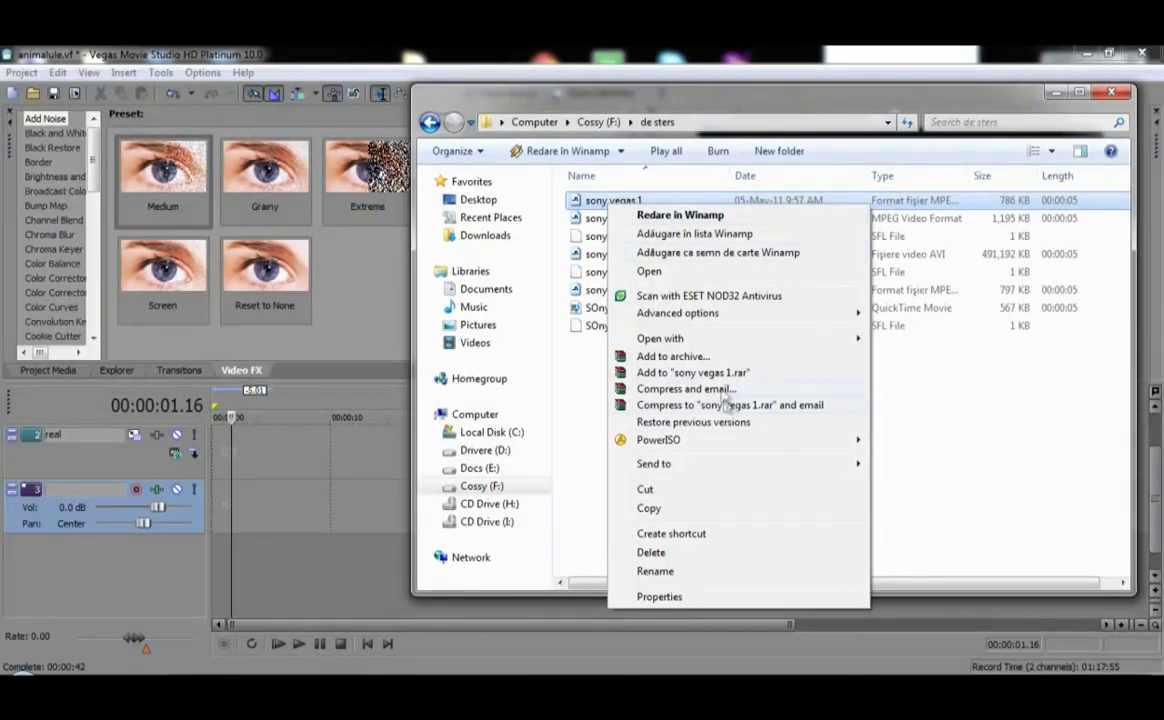
{"action": "mouse_move", "coordinate": [798, 341]}
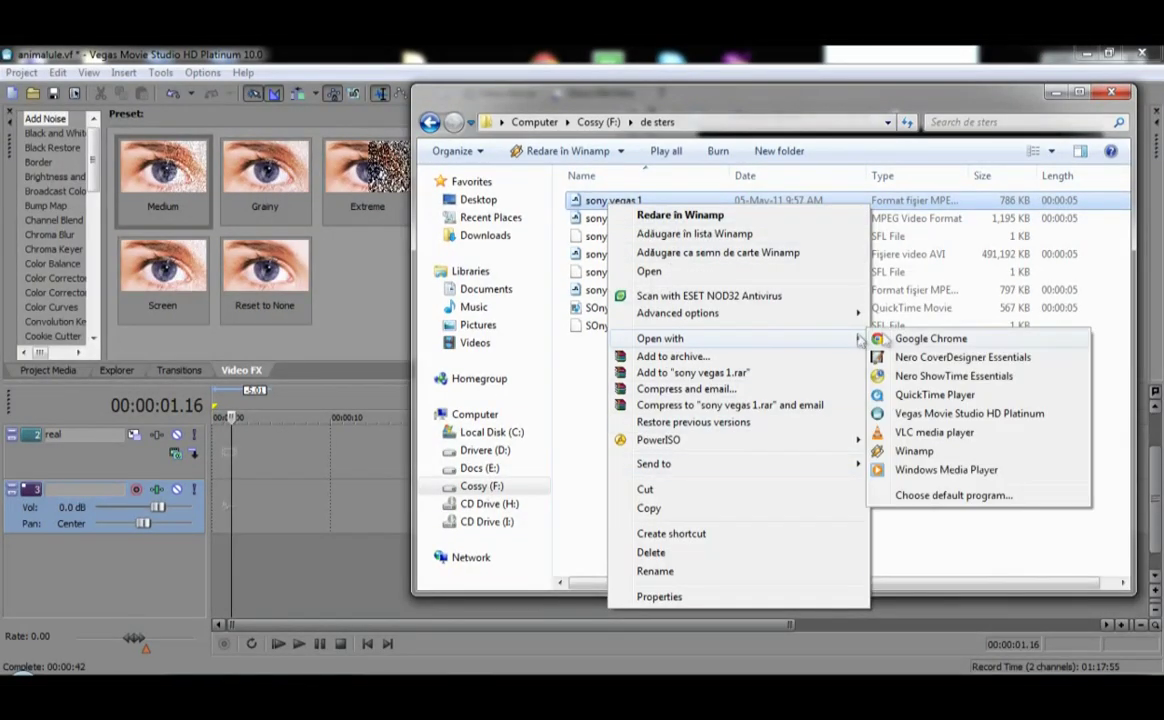
{"action": "left_click", "coordinate": [960, 432]}
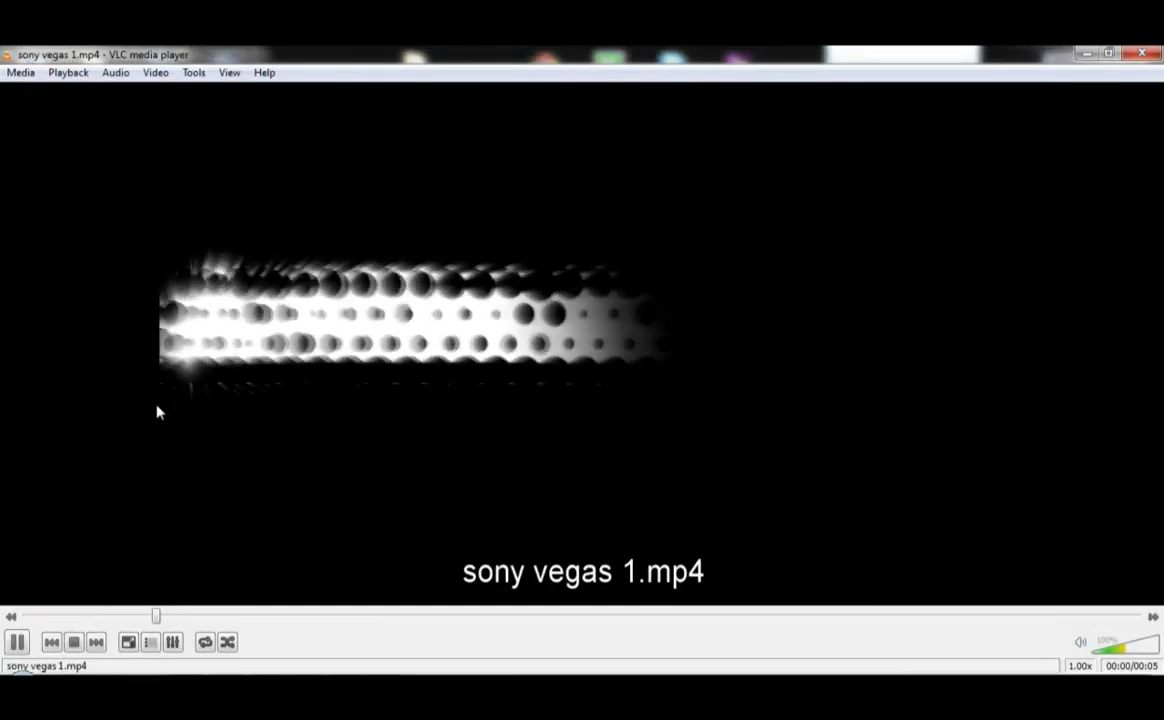
{"action": "double_click", "coordinate": [160, 412]}
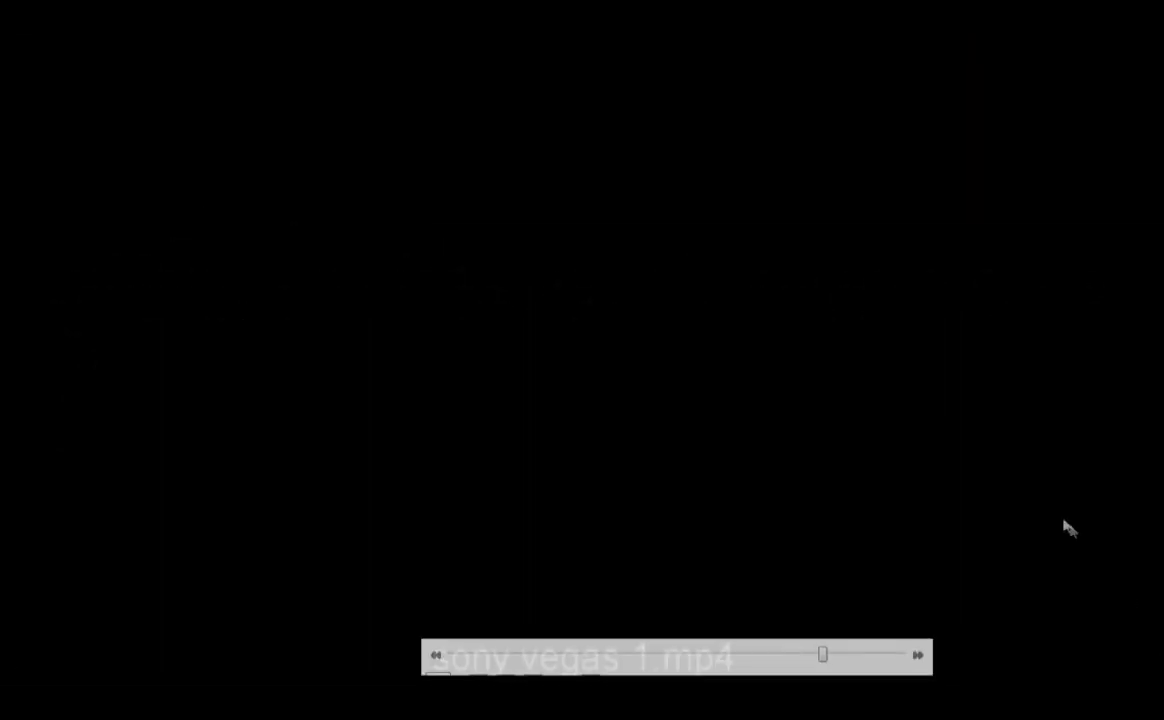
{"action": "left_click", "coordinate": [1145, 53]}
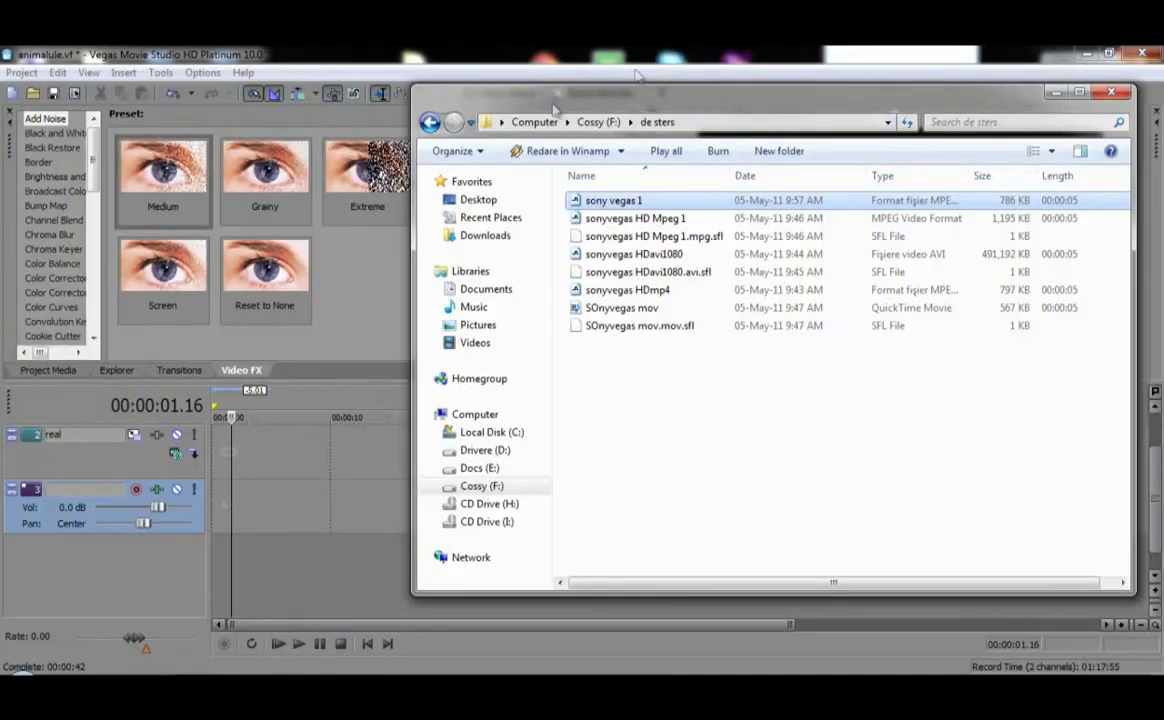
Step: Play "sonyvegas HDavi1080" in VLC media player for comparison and close the player
{"action": "right_click", "coordinate": [662, 256]}
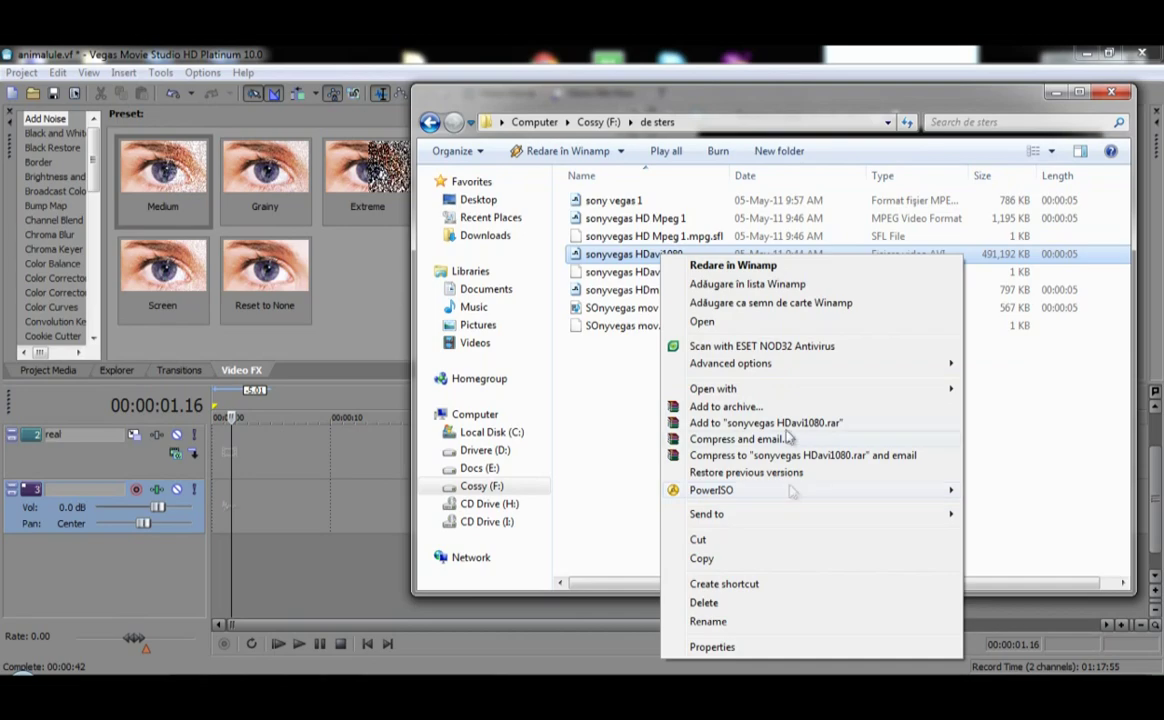
{"action": "mouse_move", "coordinate": [940, 397]}
{"action": "left_click", "coordinate": [1030, 428]}
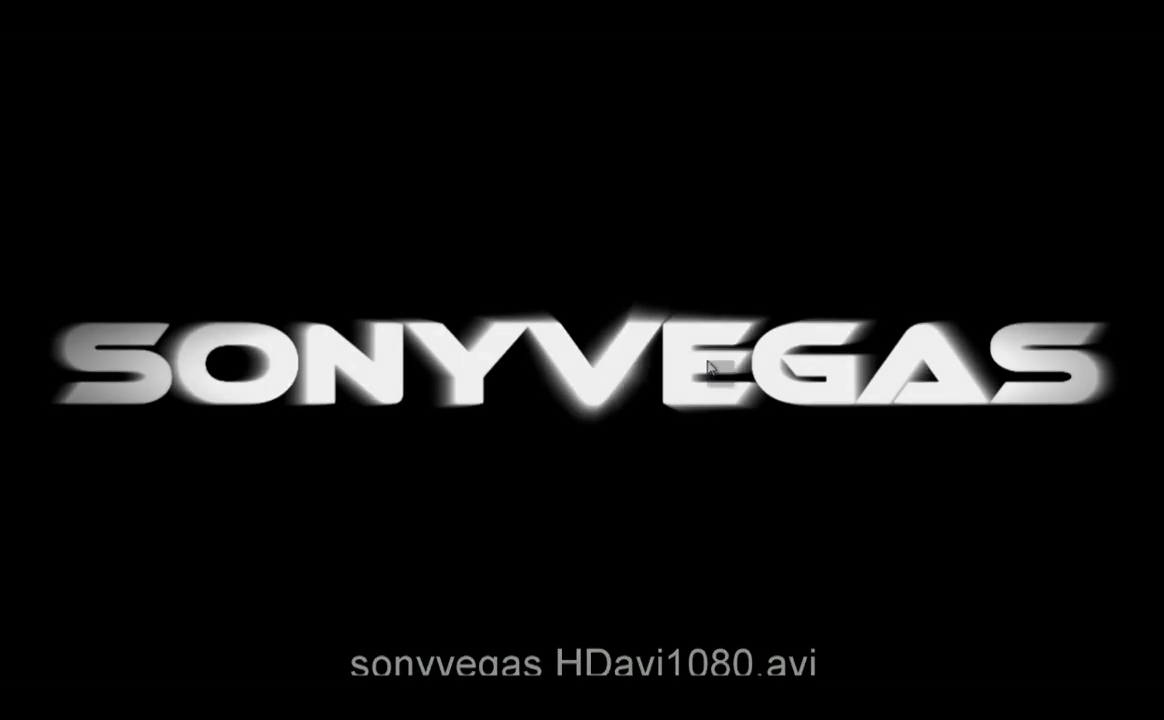
{"action": "double_click", "coordinate": [952, 366]}
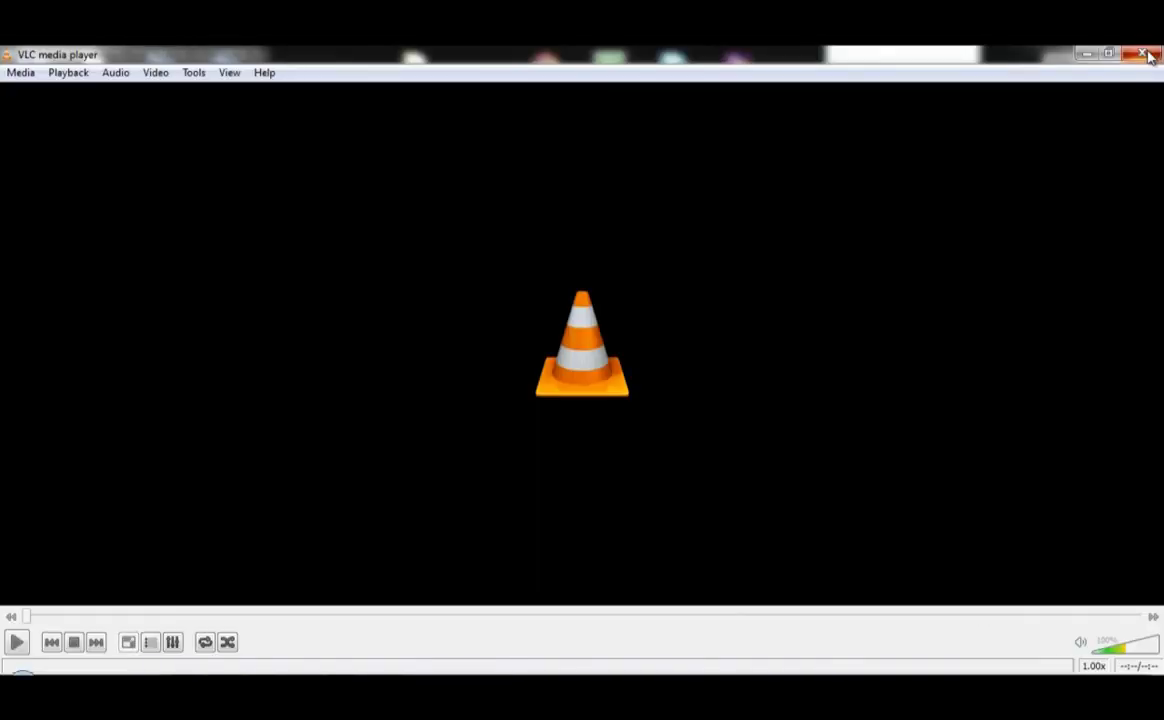
{"action": "left_click", "coordinate": [1146, 55]}
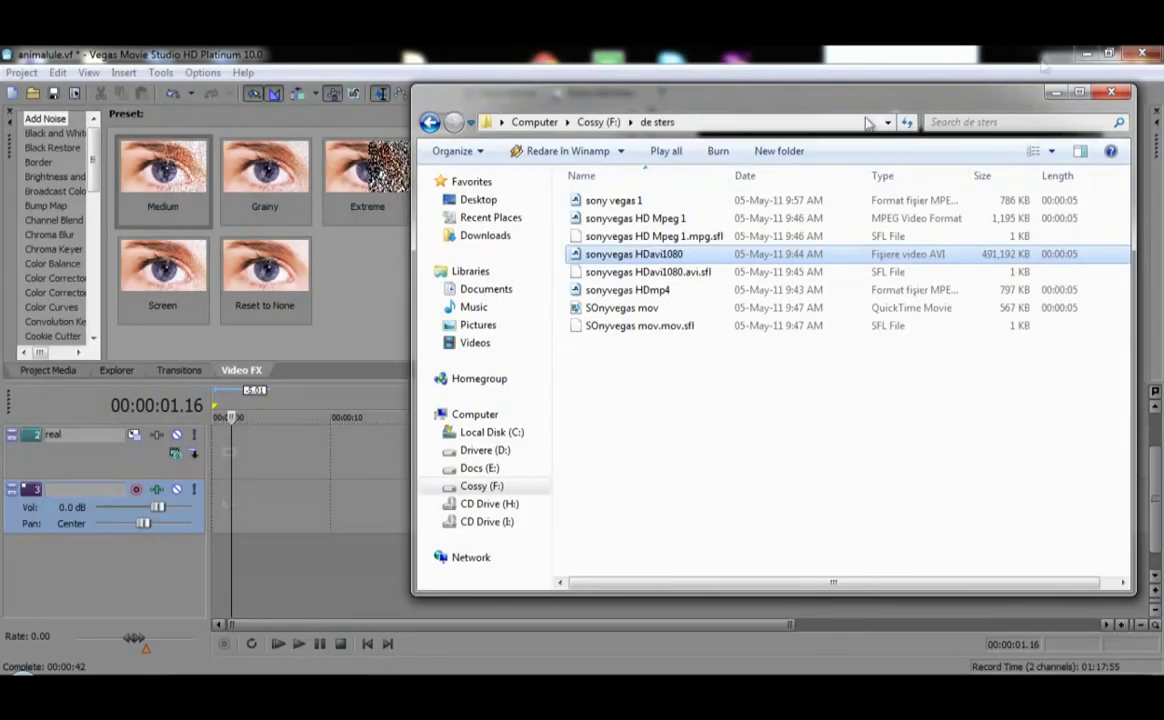
Step: Add the "Cut 2" video from the Marketing folder on E: to the start of the Vegas Movie Studio timeline
{"action": "left_click", "coordinate": [430, 122]}
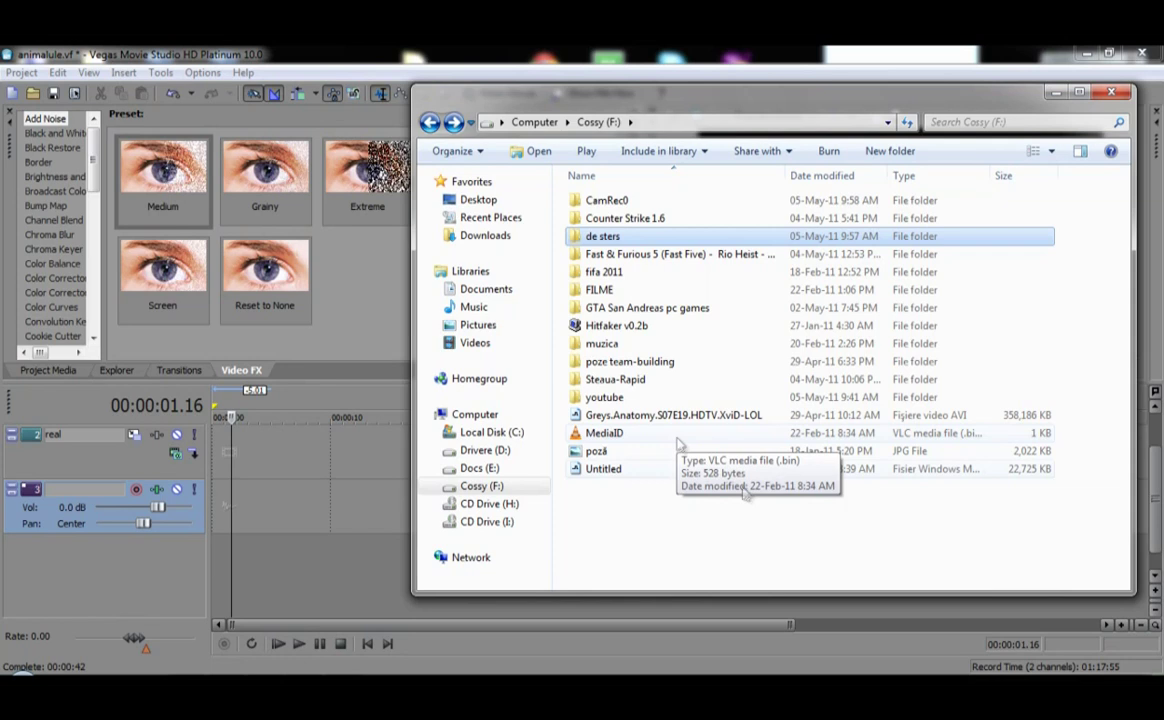
{"action": "left_click", "coordinate": [480, 468]}
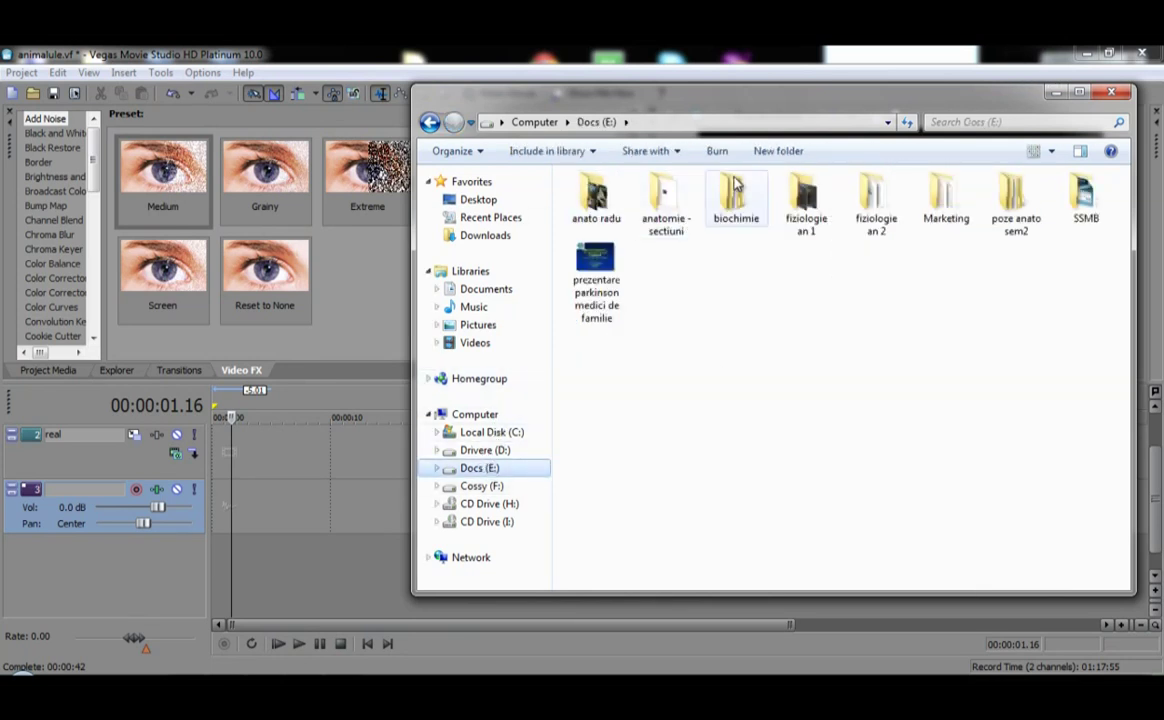
{"action": "double_click", "coordinate": [920, 192]}
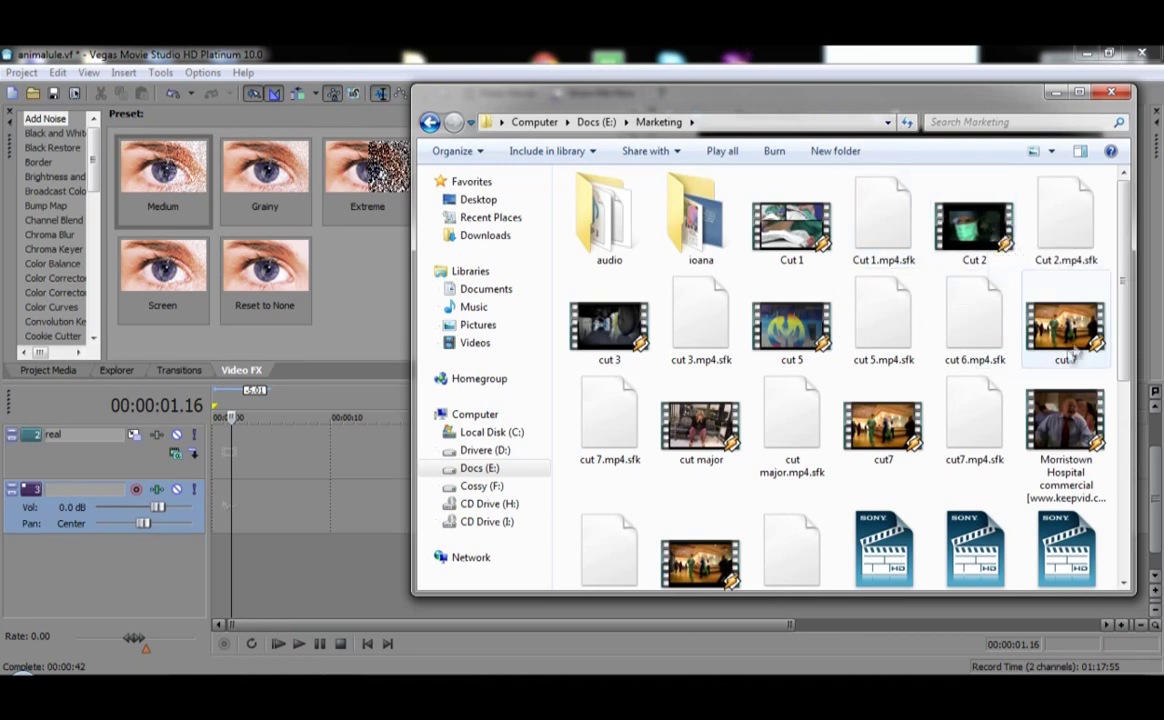
{"action": "left_click_drag", "start_coordinate": [953, 226], "coordinate": [245, 480]}
Step: Preview the "Cut 2" clip on the timeline to examine its black borders
{"action": "left_click", "coordinate": [245, 582]}
{"action": "left_click", "coordinate": [278, 644]}
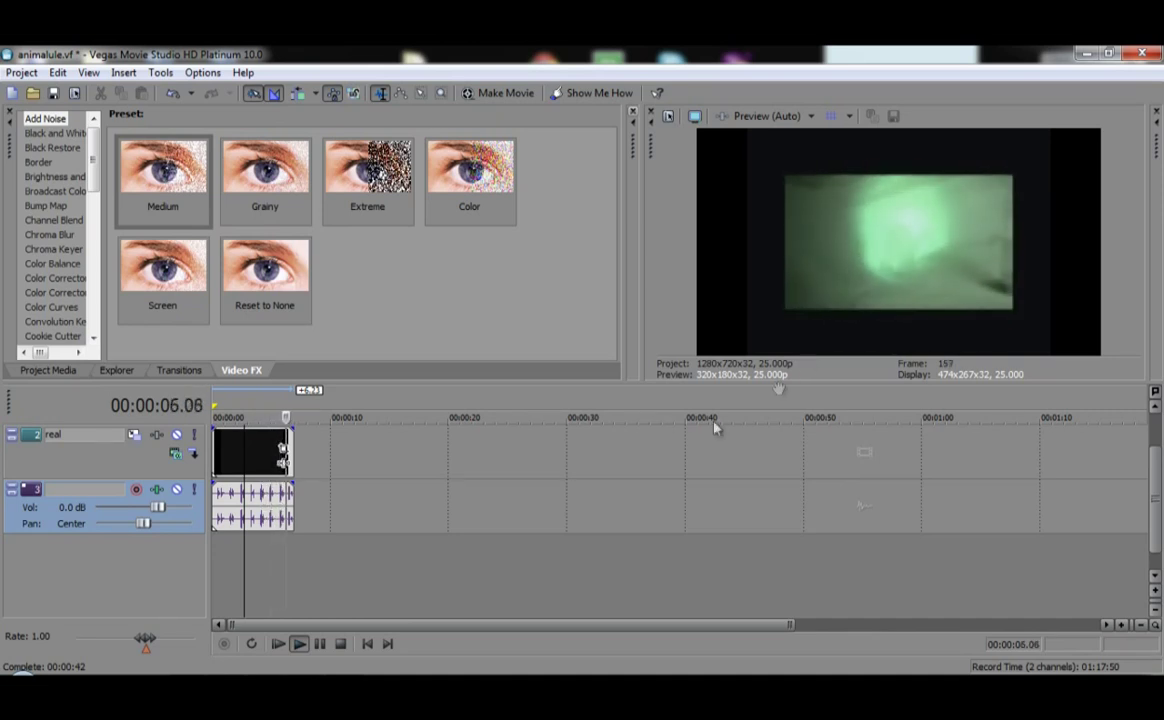
{"action": "left_click", "coordinate": [320, 646]}
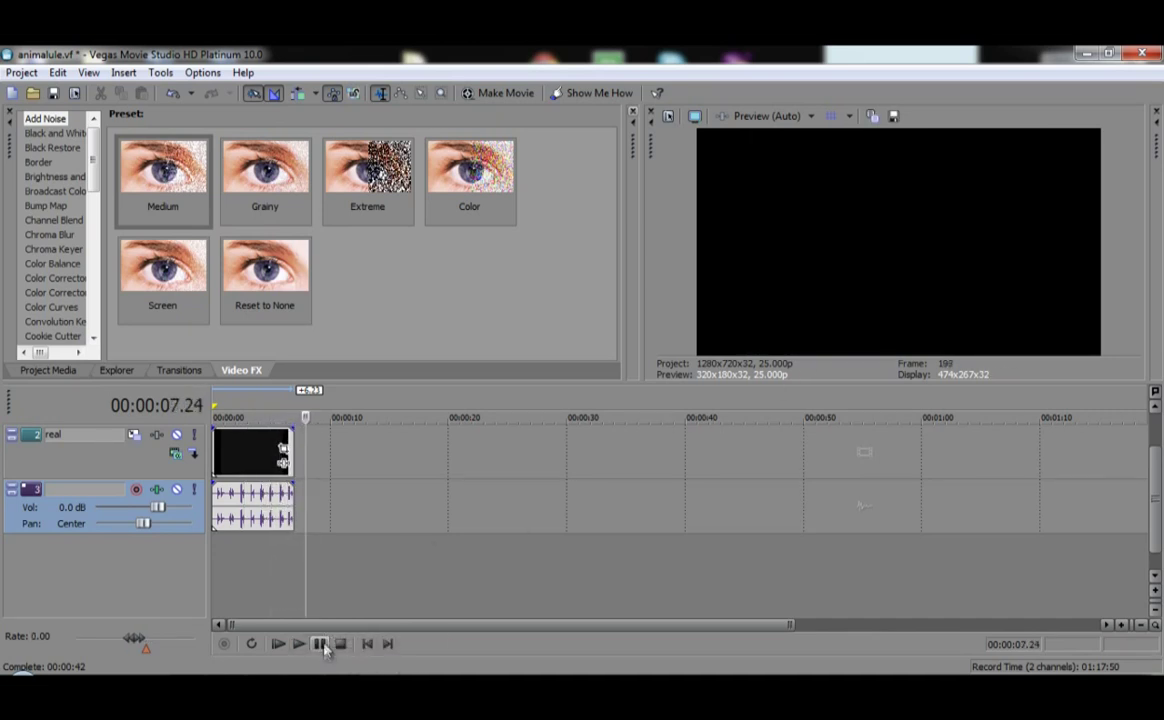
Step: Shrink the clip's Event Pan/Crop frame around the picture, using the frame at 00:00:03.02, to crop out the black borders
{"action": "key", "text": "Home"}
{"action": "left_click", "coordinate": [248, 417]}
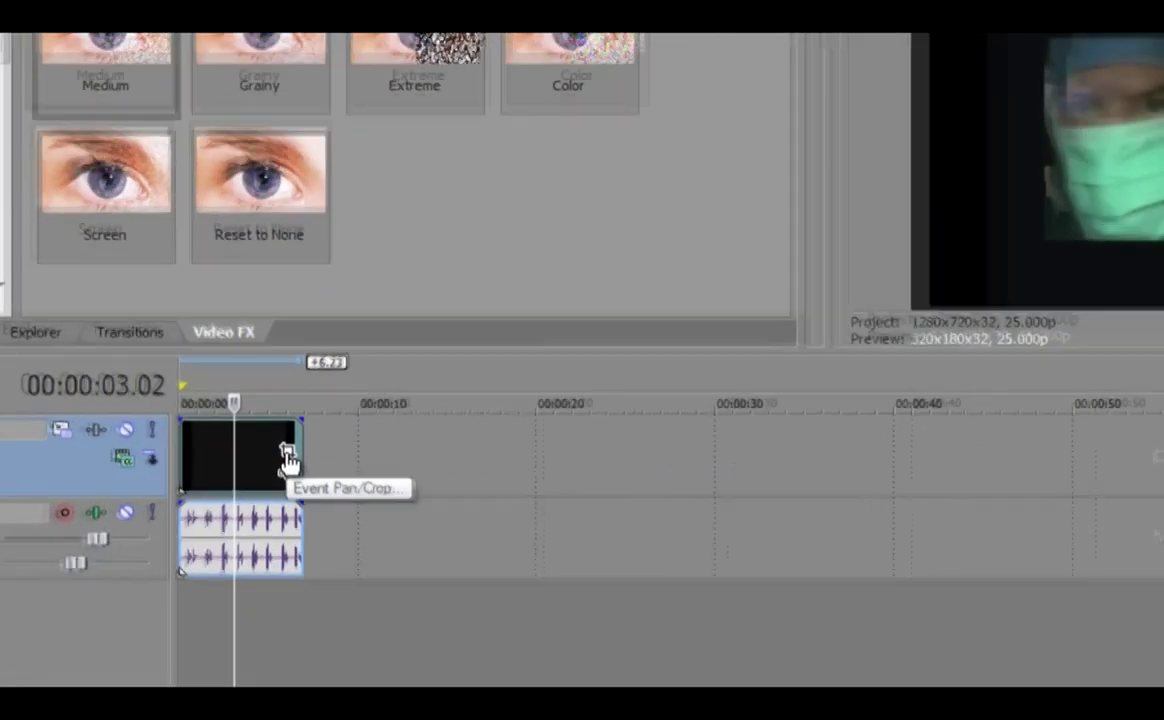
{"action": "left_click", "coordinate": [287, 456]}
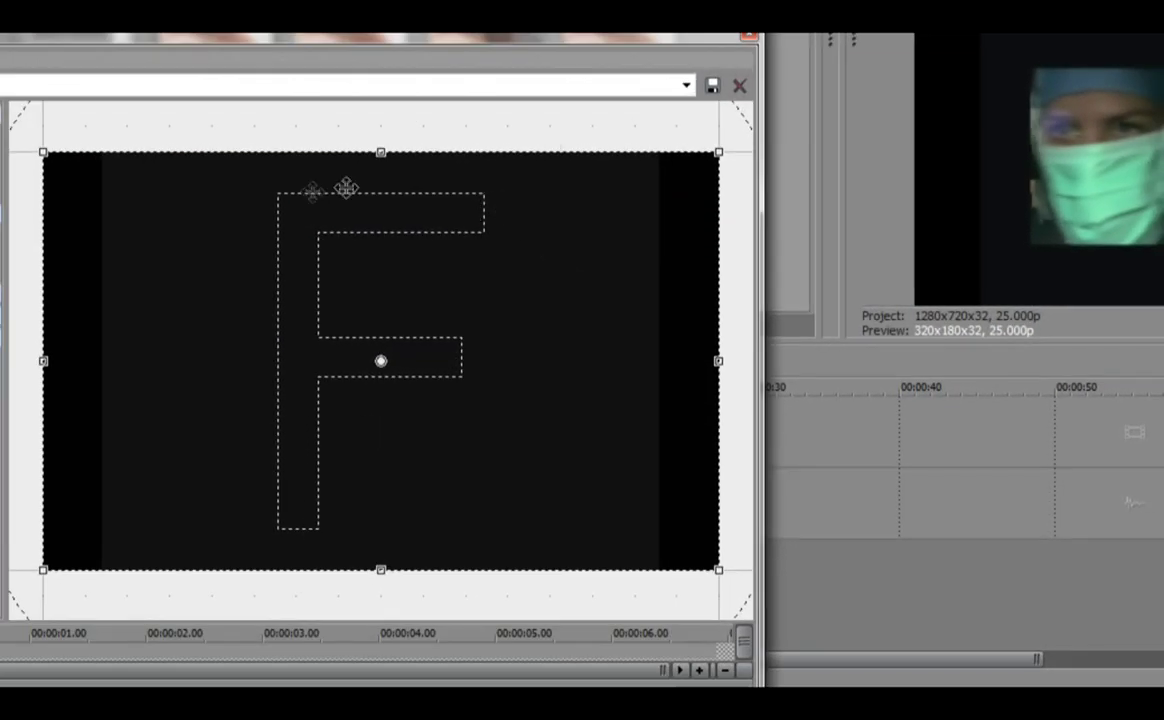
{"action": "scroll", "coordinate": [416, 257], "scroll_direction": "down", "scroll_amount": 4}
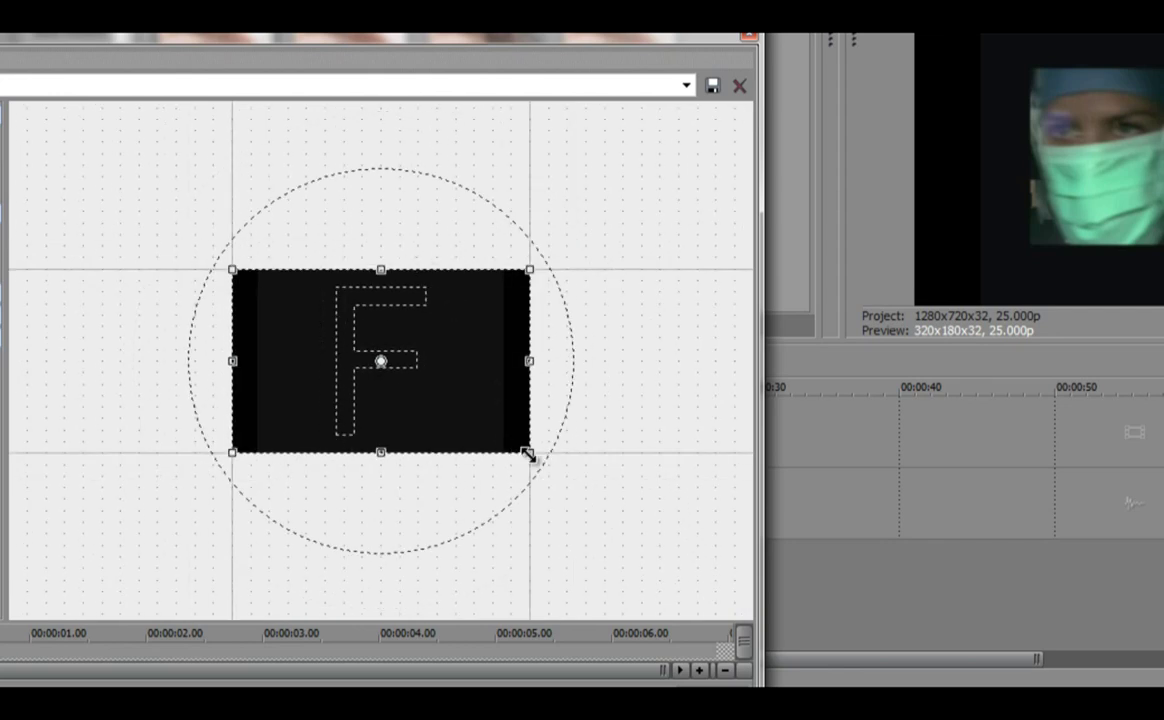
{"action": "left_click_drag", "start_coordinate": [531, 455], "coordinate": [474, 422]}
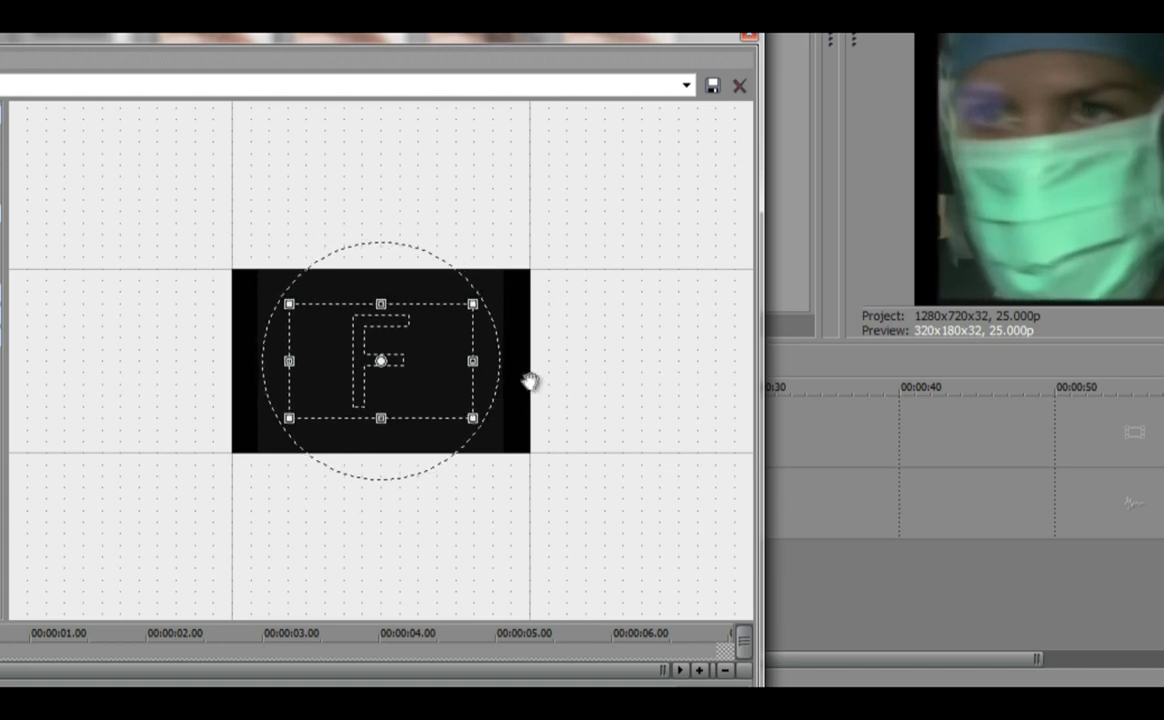
{"action": "mouse_move", "coordinate": [473, 416]}
{"action": "left_mouse_down"}
{"action": "mouse_move", "coordinate": [486, 428]}
{"action": "mouse_move", "coordinate": [474, 420]}
{"action": "left_mouse_up"}
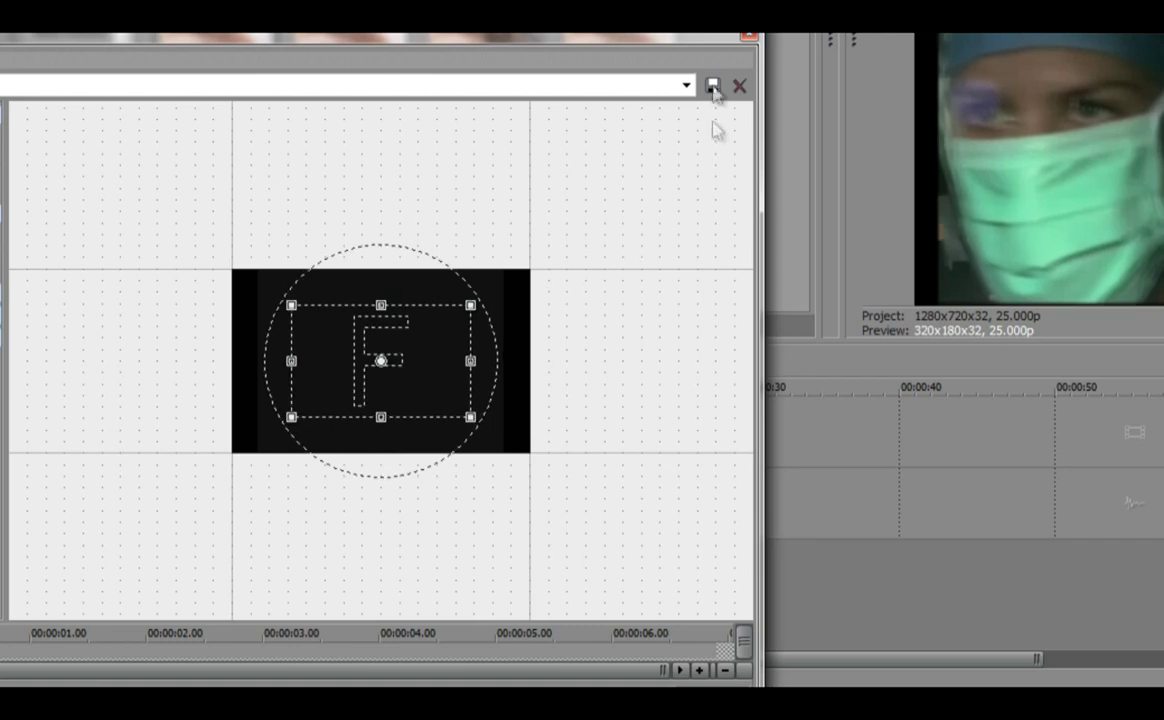
{"action": "left_click", "coordinate": [749, 38]}
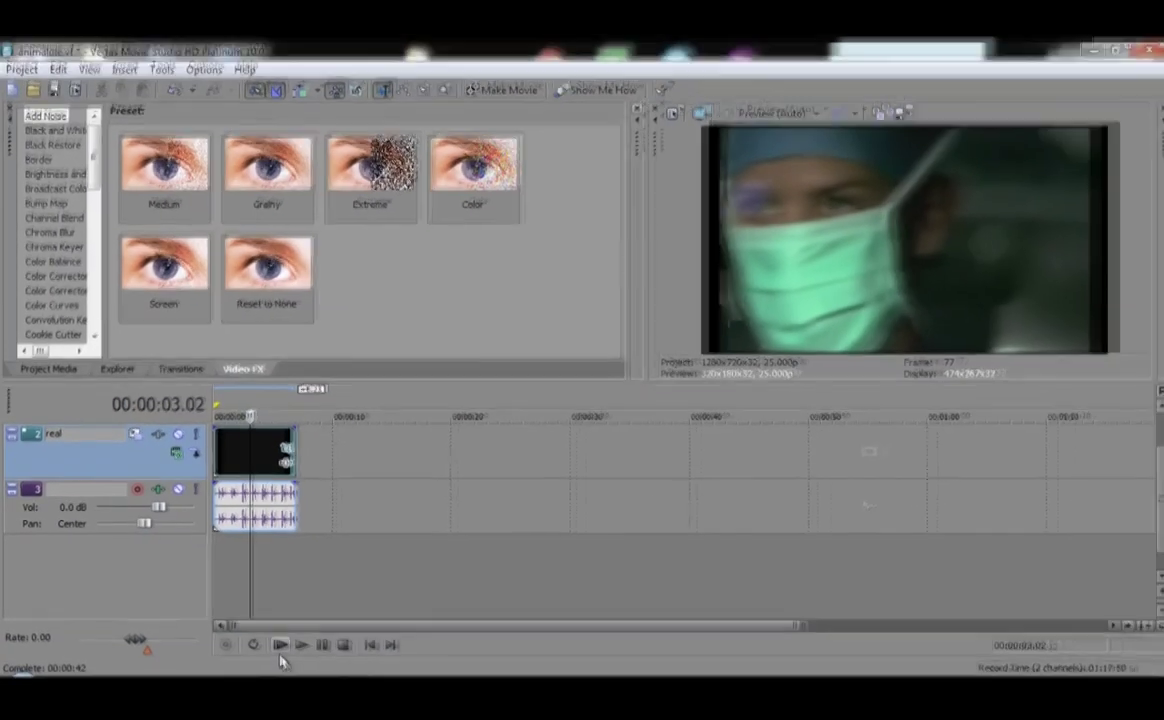
Step: Preview the cropped clip on the timeline to its end
{"action": "left_click", "coordinate": [365, 700]}
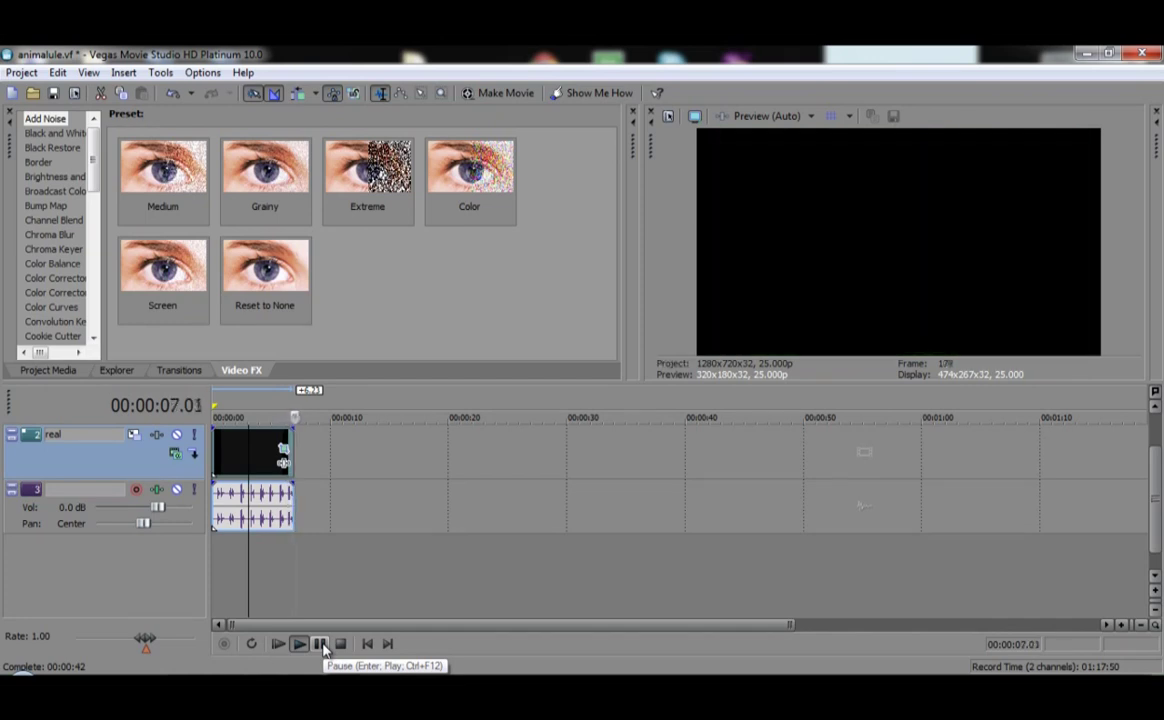
{"action": "left_click", "coordinate": [320, 644]}
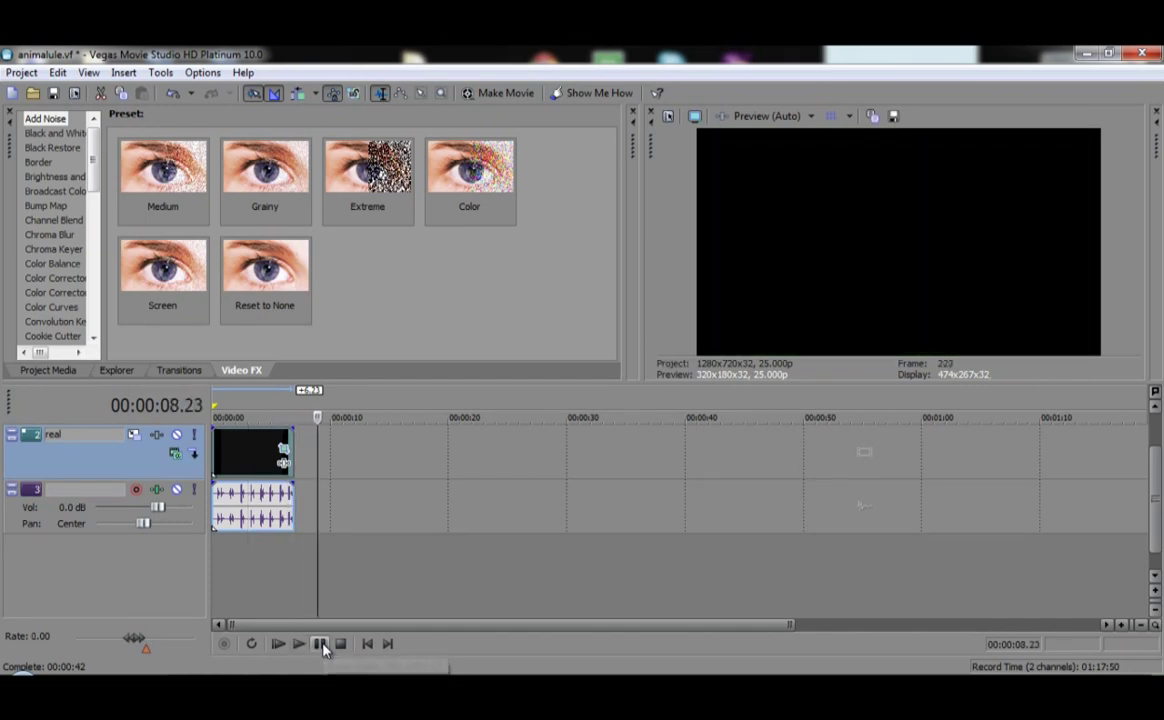
Step: Review the Render As settings for the MP4 output with the "youtube hd (*)" template without rendering
{"action": "left_click", "coordinate": [21, 72]}
{"action": "left_click", "coordinate": [79, 215]}
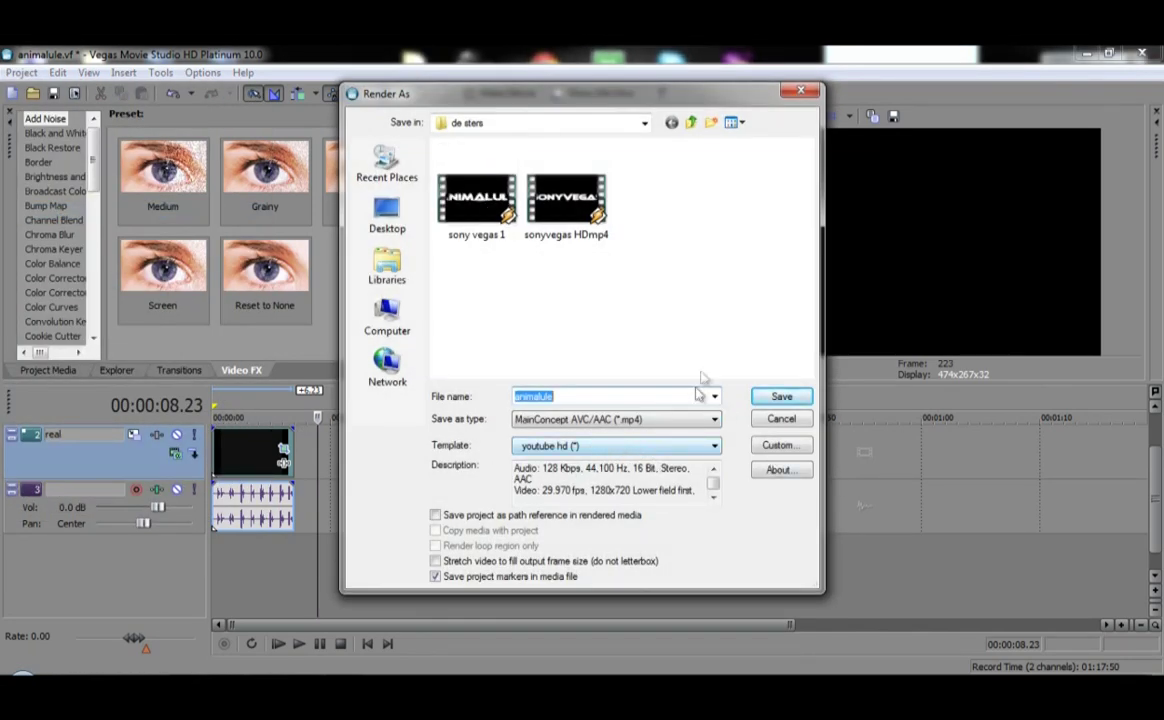
{"action": "left_click", "coordinate": [803, 93]}
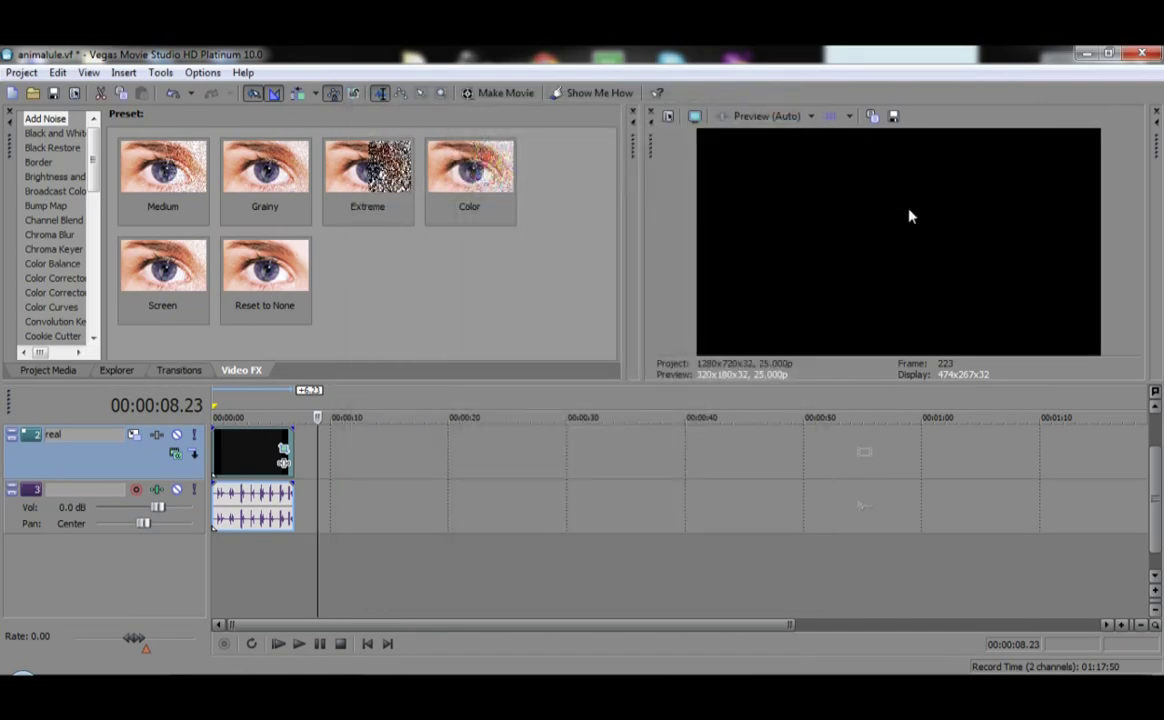